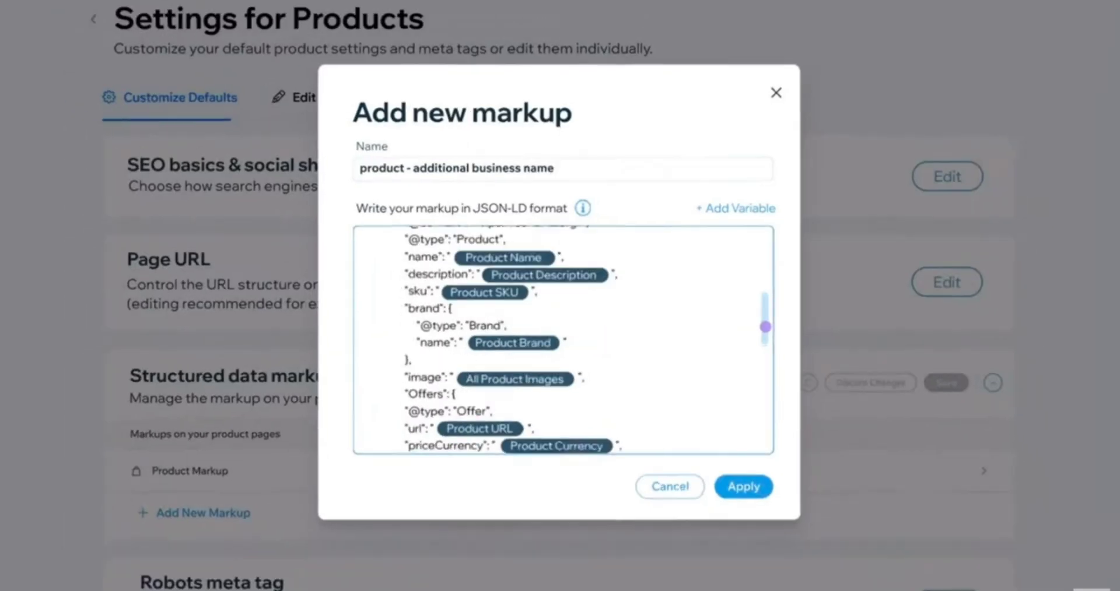
left_click_drag(763, 325, 762, 397)
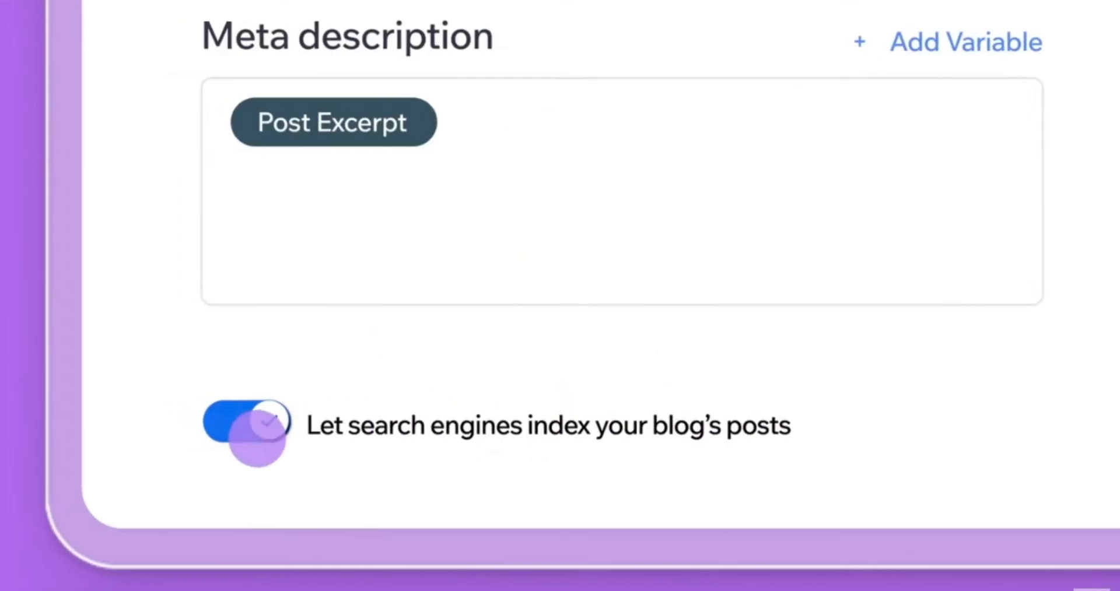
left_click(251, 437)
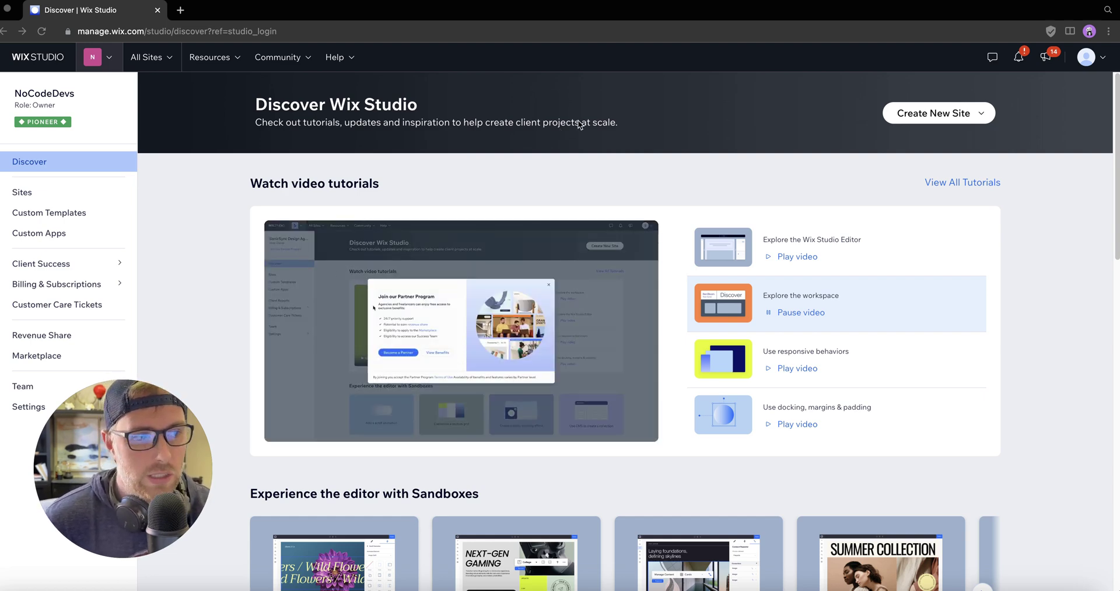
- Create a new Wix Studio site starting from a blank canvas
left_click(952, 116)
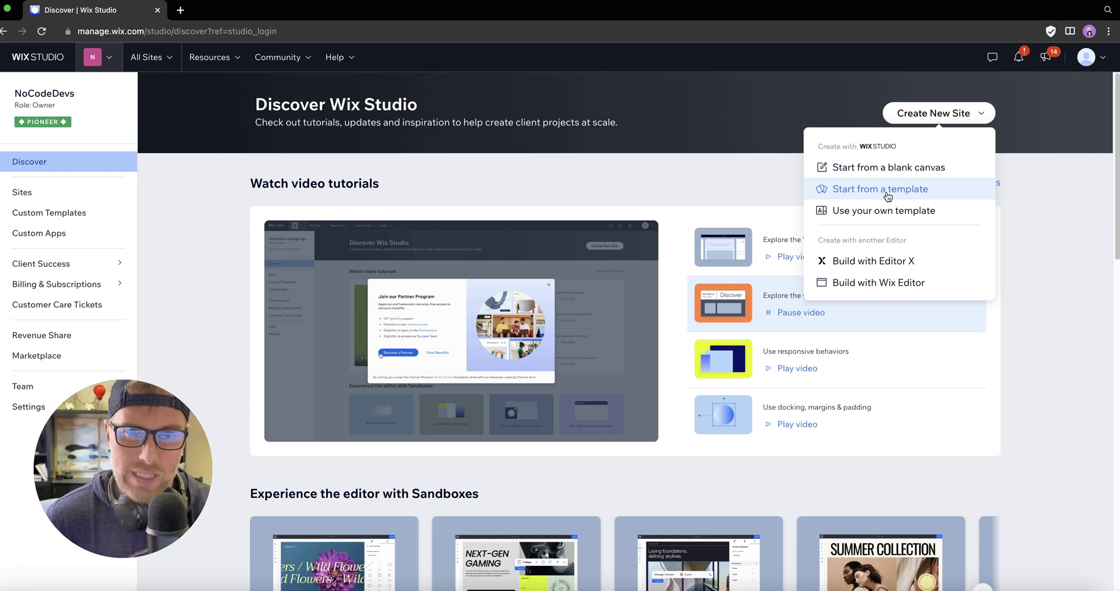
left_click(890, 175)
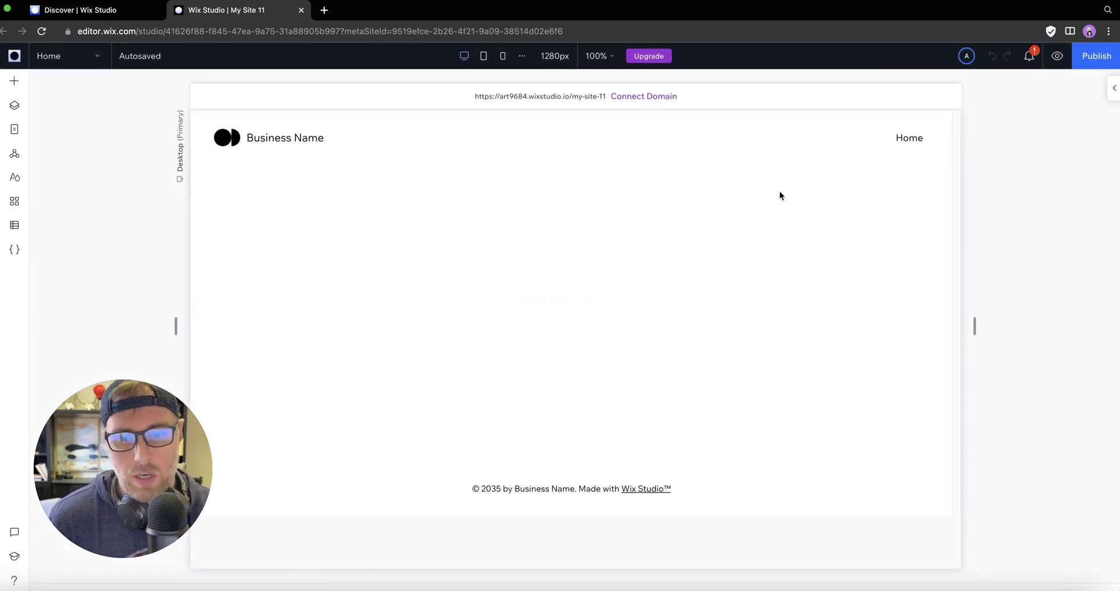
left_click_drag(97, 483, 195, 443)
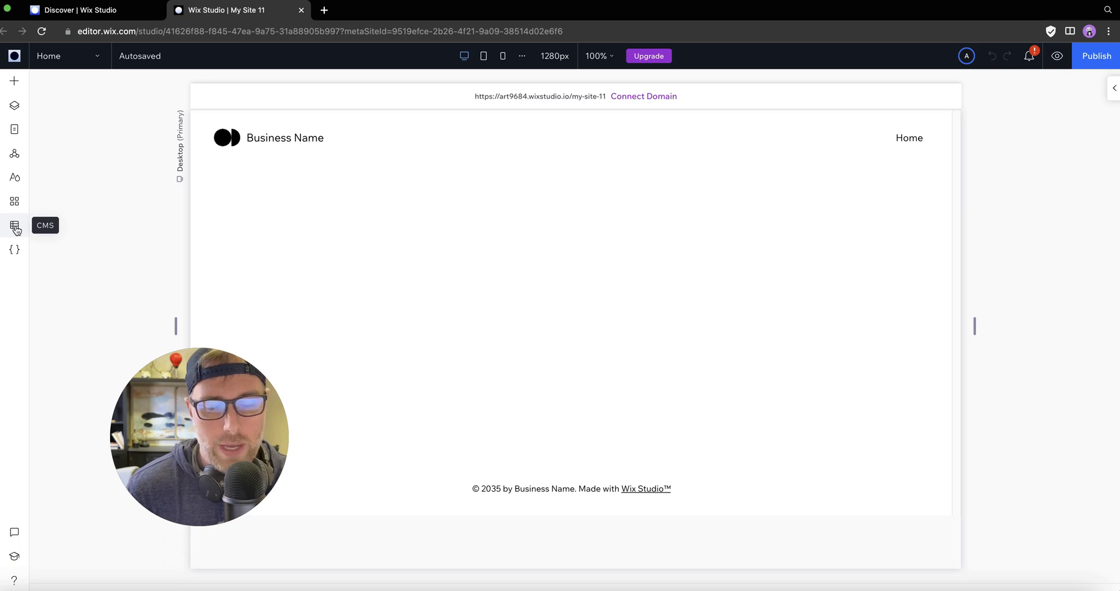
- Add the CMS to the blank site
left_click(15, 230)
left_click_drag(193, 387, 372, 348)
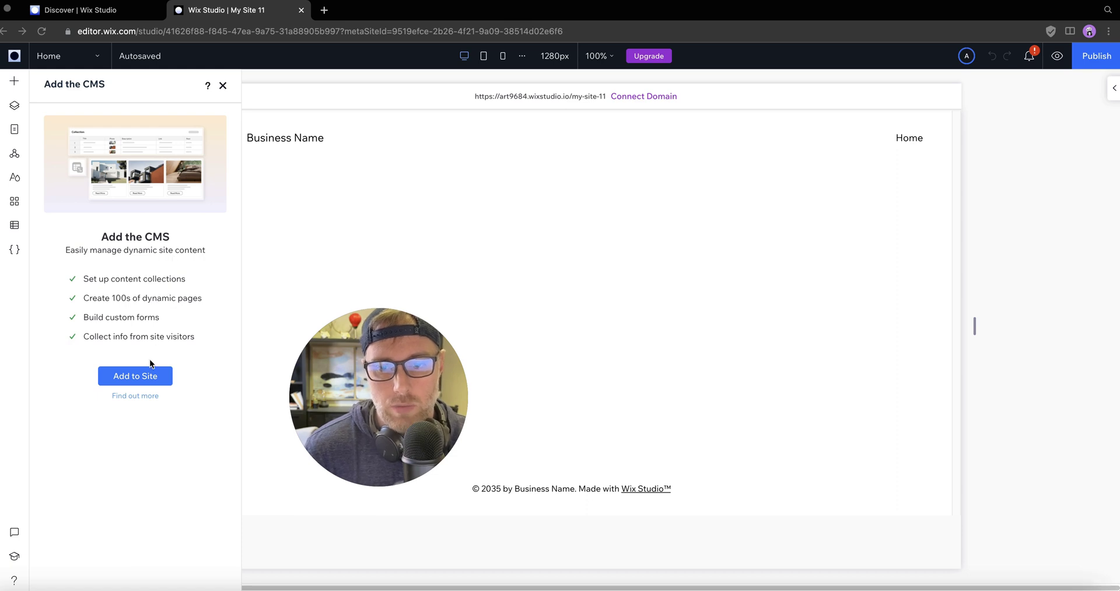
left_click(147, 377)
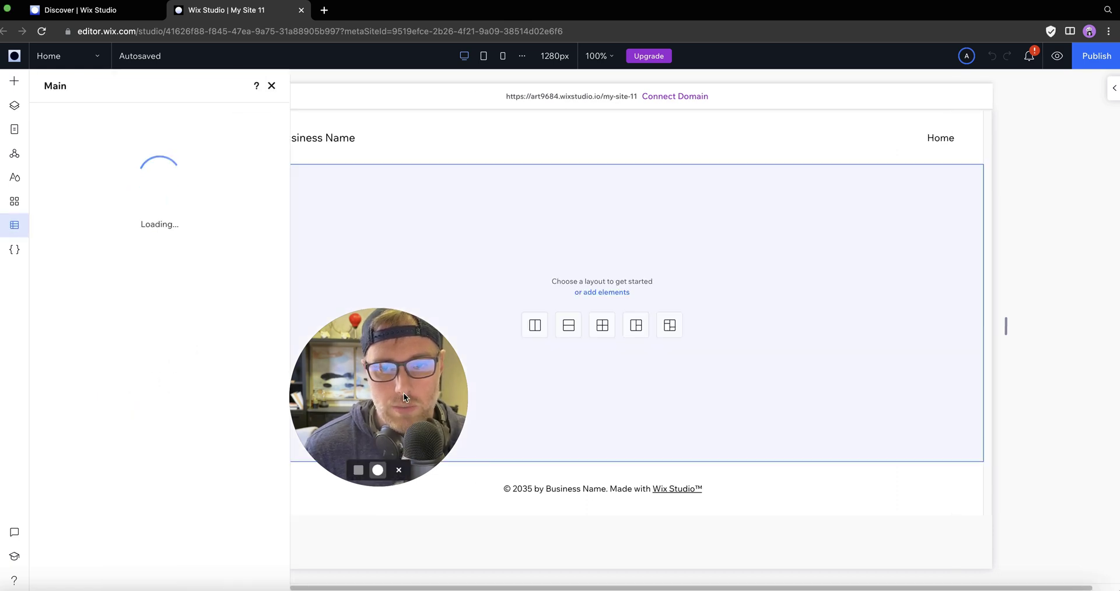
left_click_drag(404, 393, 432, 440)
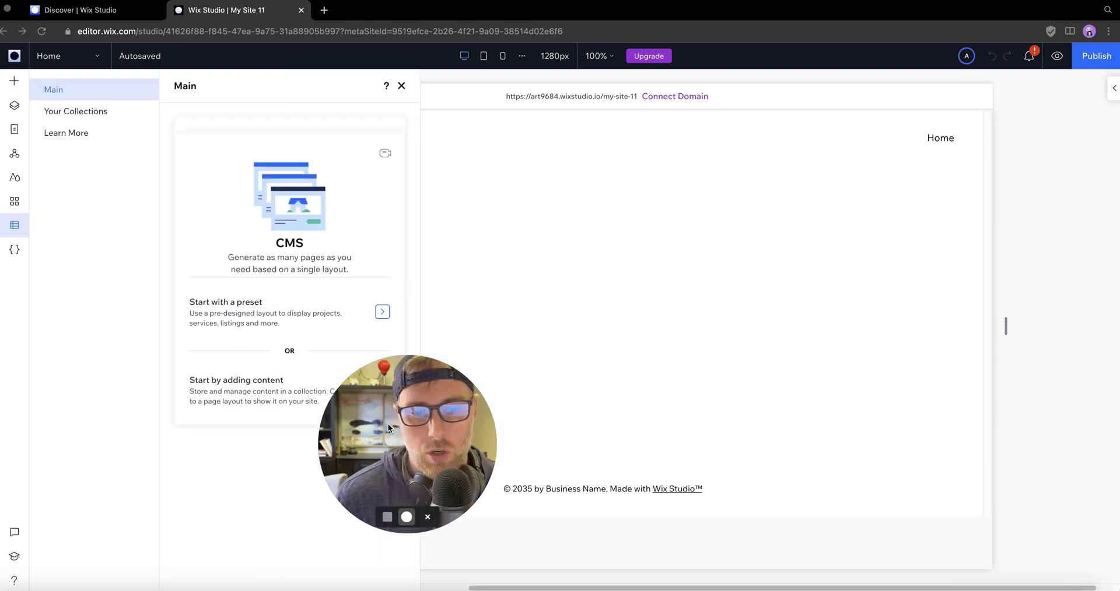
left_click_drag(388, 424, 82, 454)
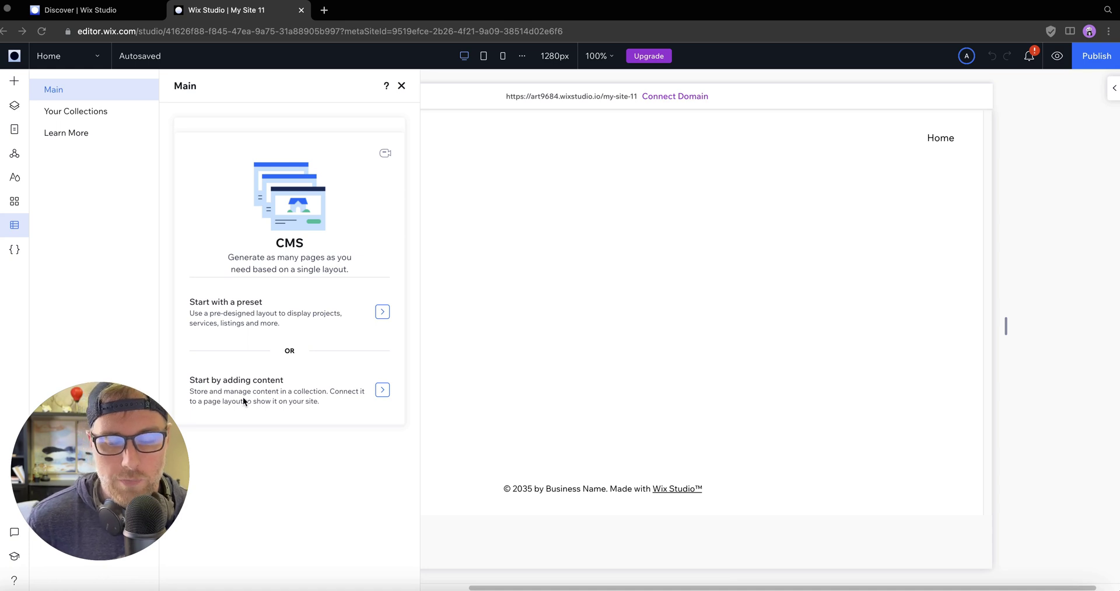
- Start the CMS with a preset and add the Projects preset to the site
left_click(264, 308)
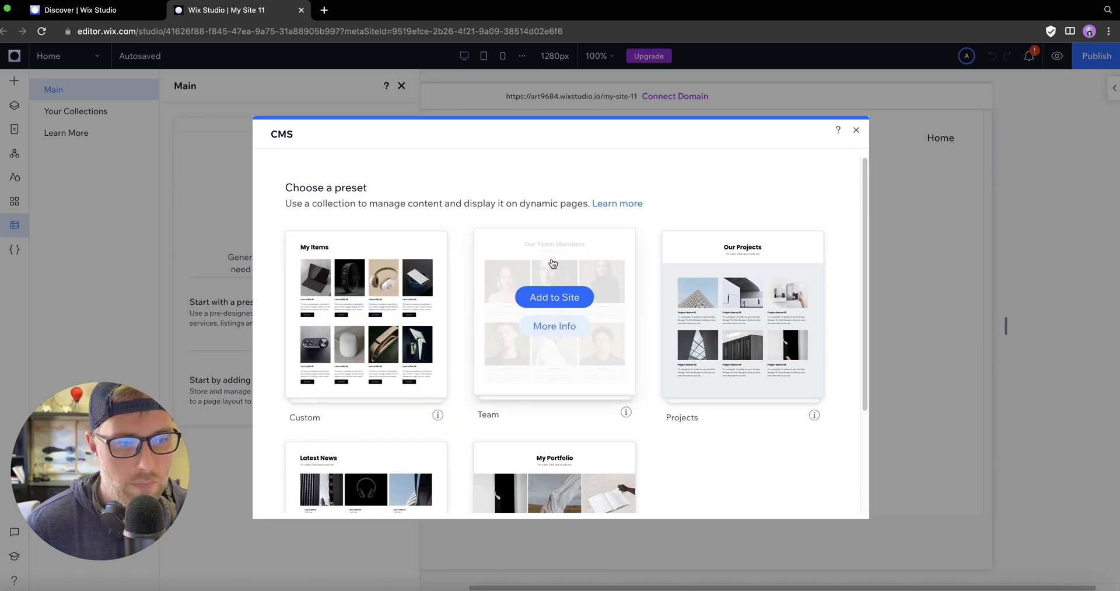
scroll(708, 295, "down", 1)
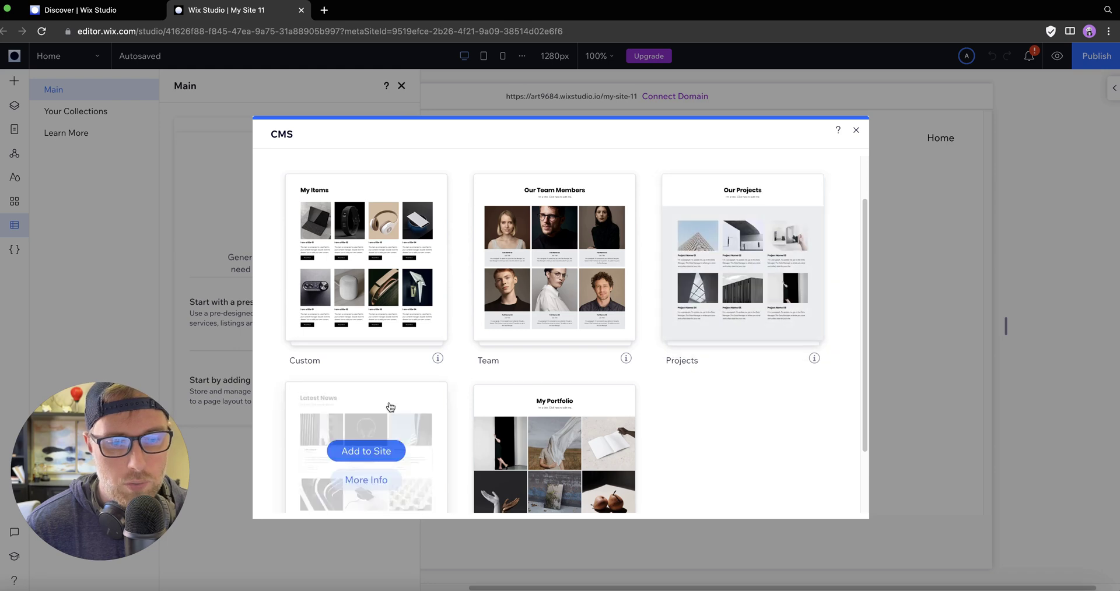
scroll(438, 385, "down", 3)
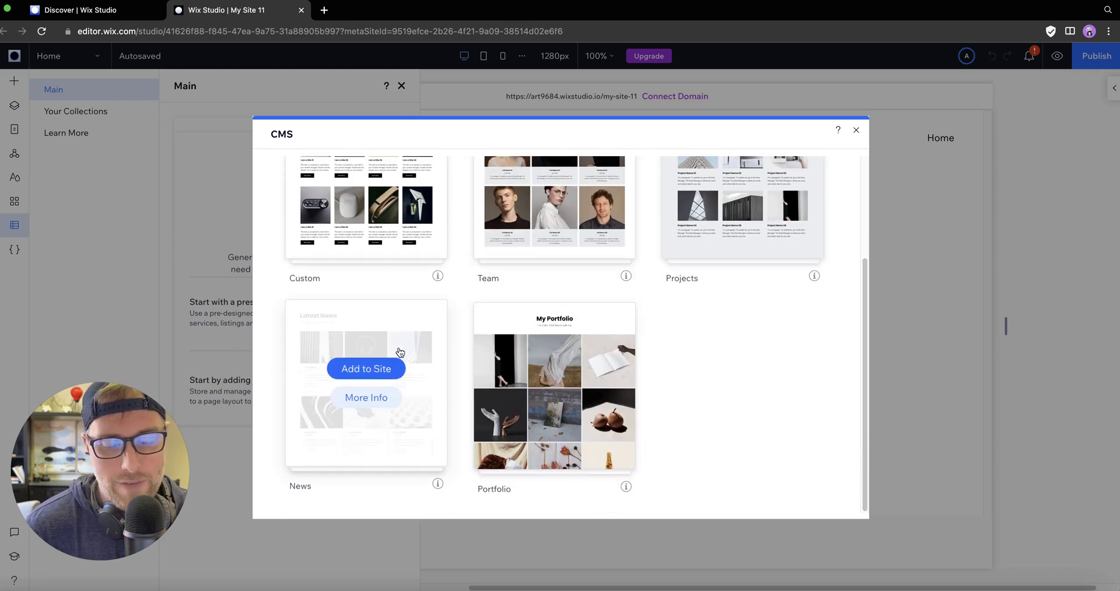
scroll(406, 349, "up", 2)
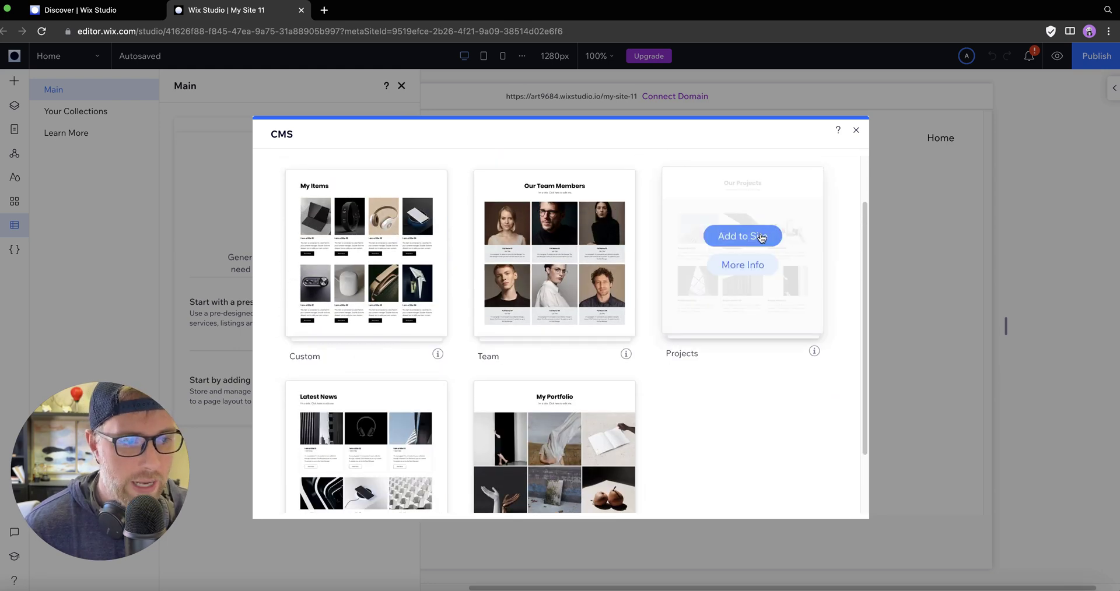
left_click(755, 236)
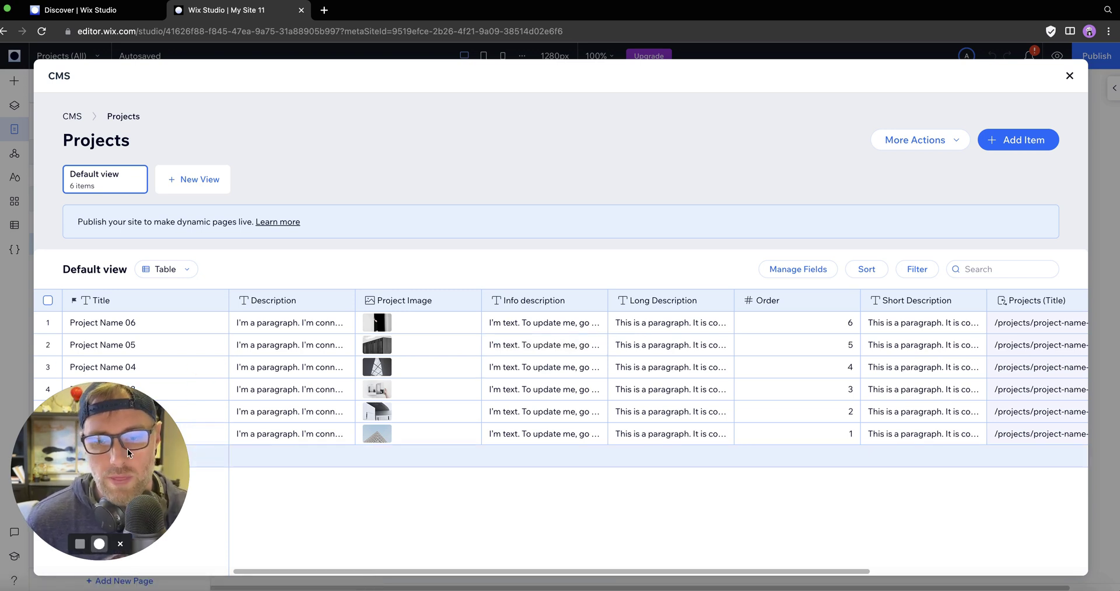
left_click_drag(131, 446, 538, 124)
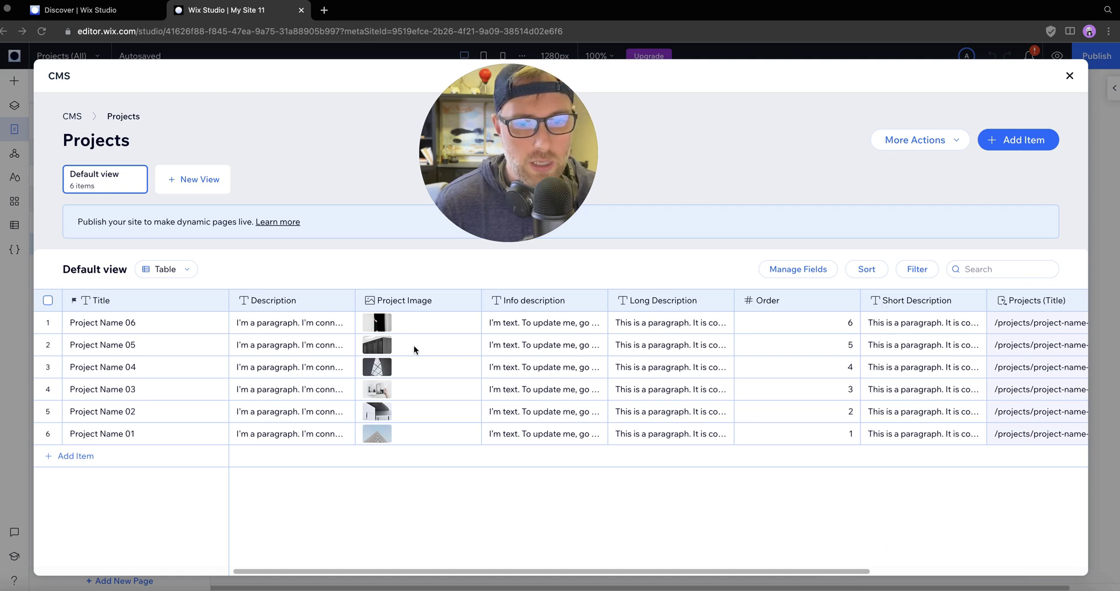
- Close the Projects collection and look through the project cards on the Projects (All) dynamic page
left_click(1069, 77)
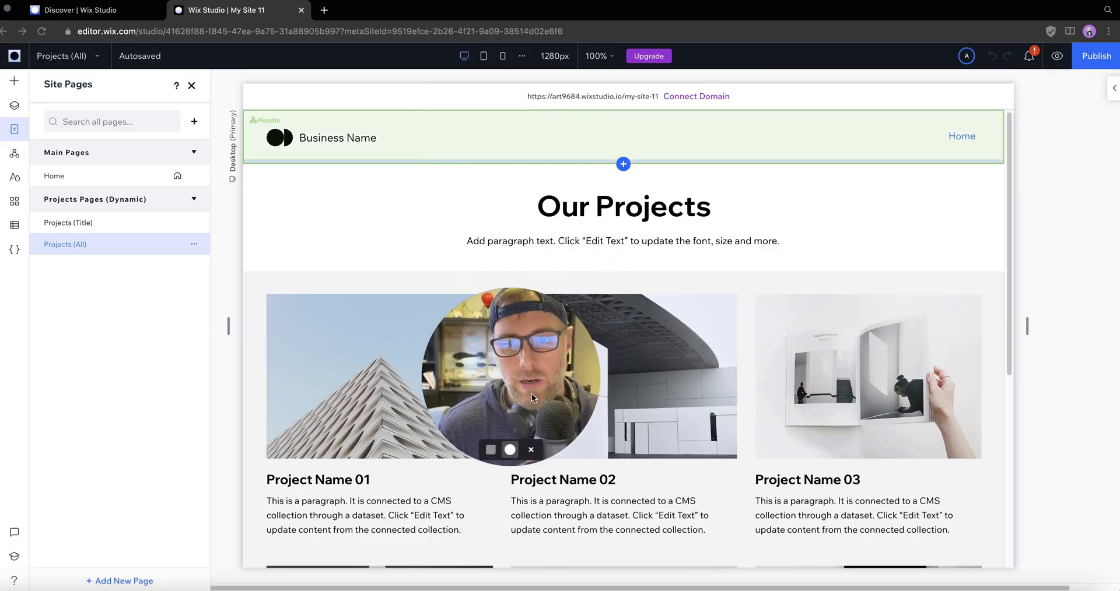
left_click(15, 127)
left_click(14, 127)
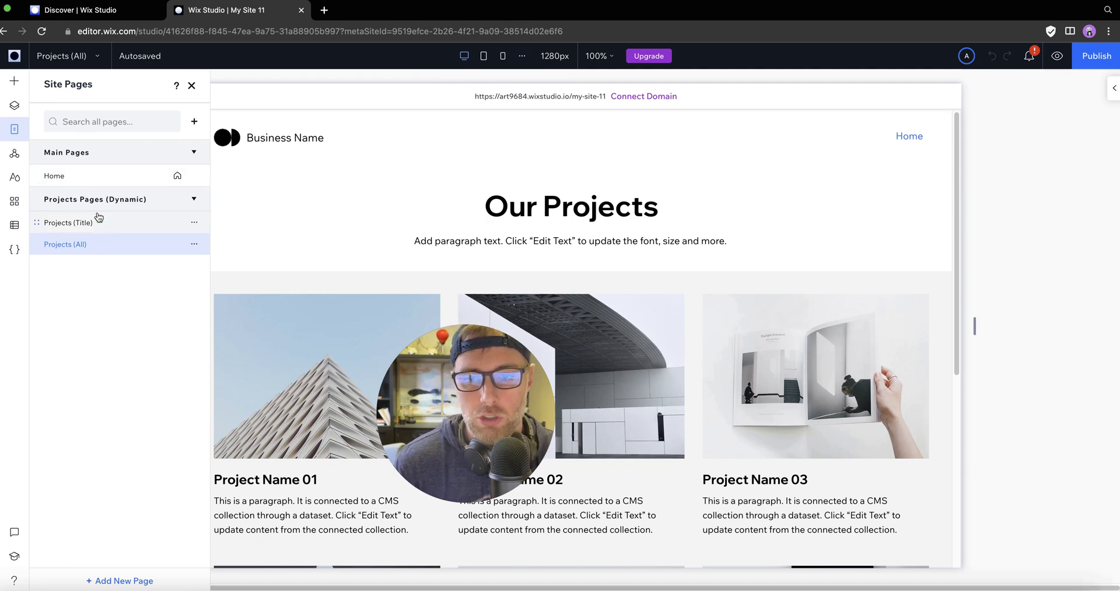
left_click_drag(411, 384, 78, 395)
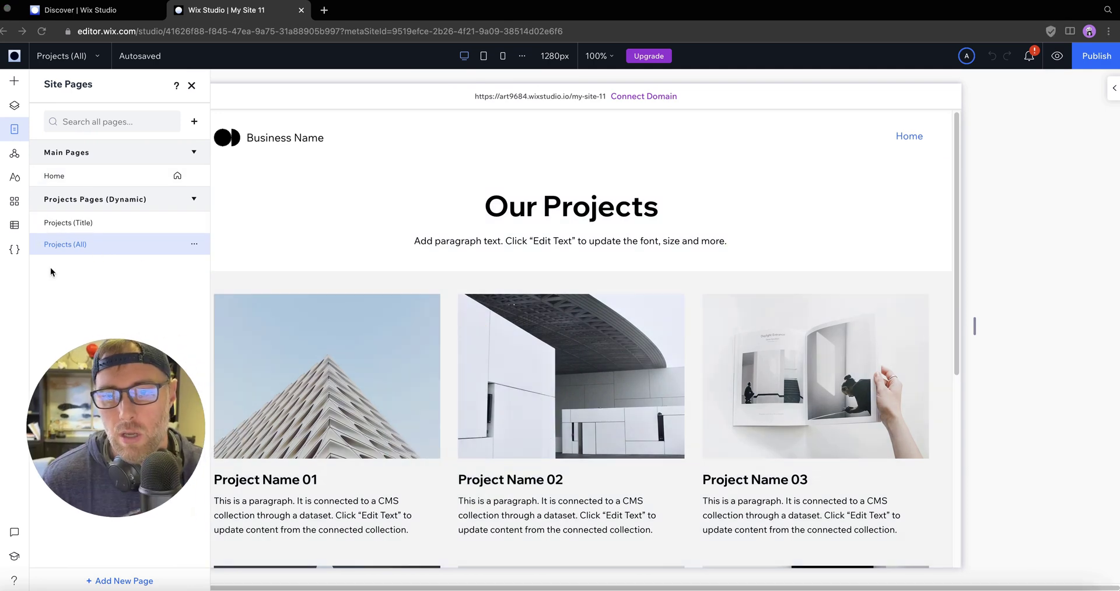
scroll(380, 278, "down", 3)
scroll(383, 277, "down", 3)
scroll(386, 281, "down", 3)
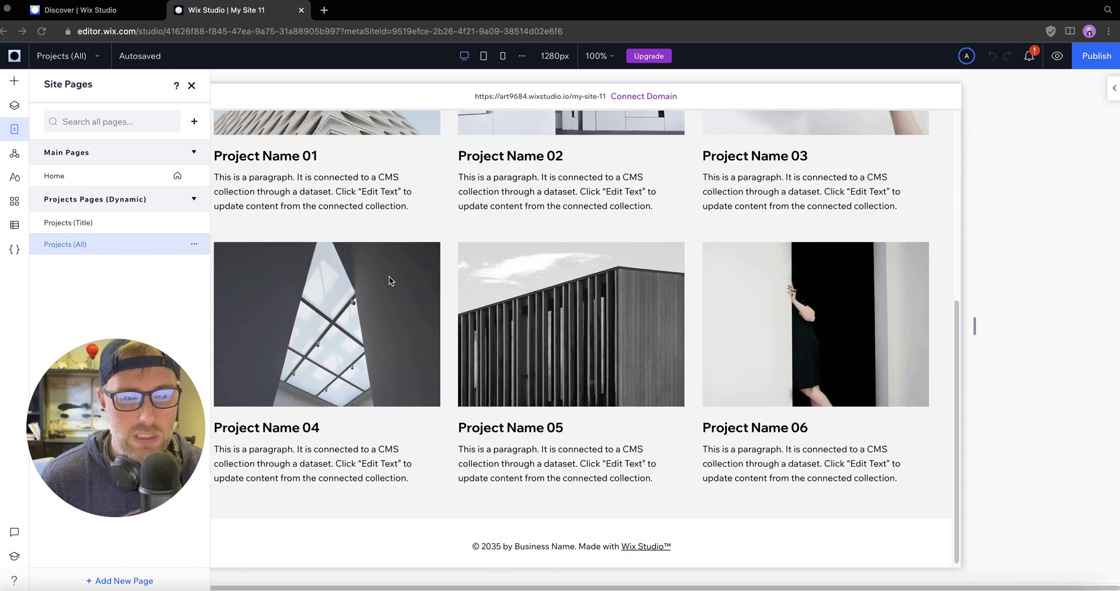
scroll(478, 366, "up", 4)
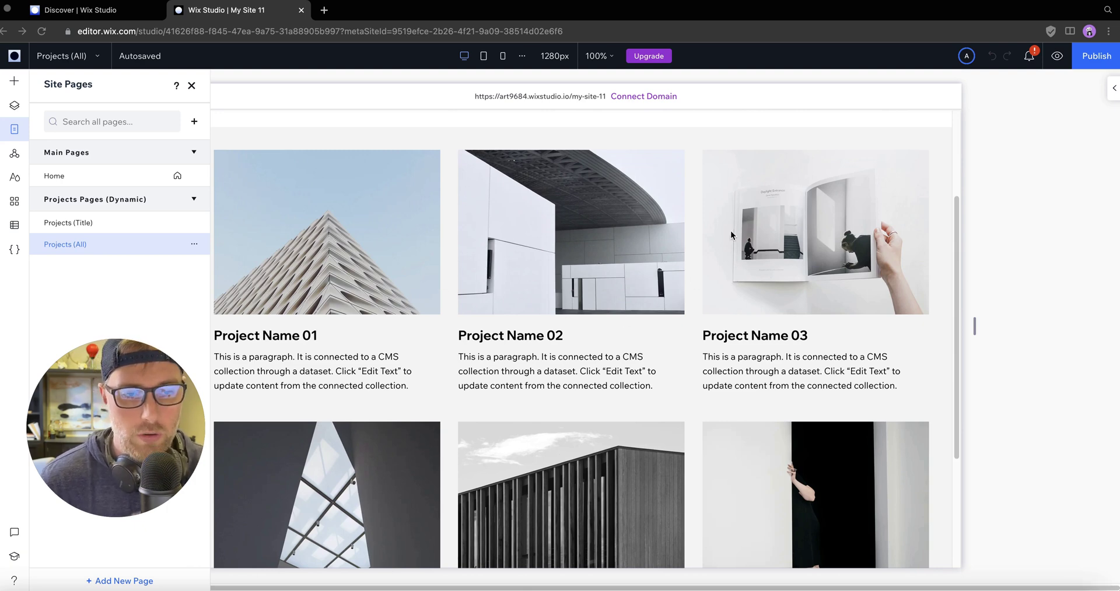
- Open the Projects (Title) dynamic page and switch its displayed item to Project Name 04
left_click(85, 227)
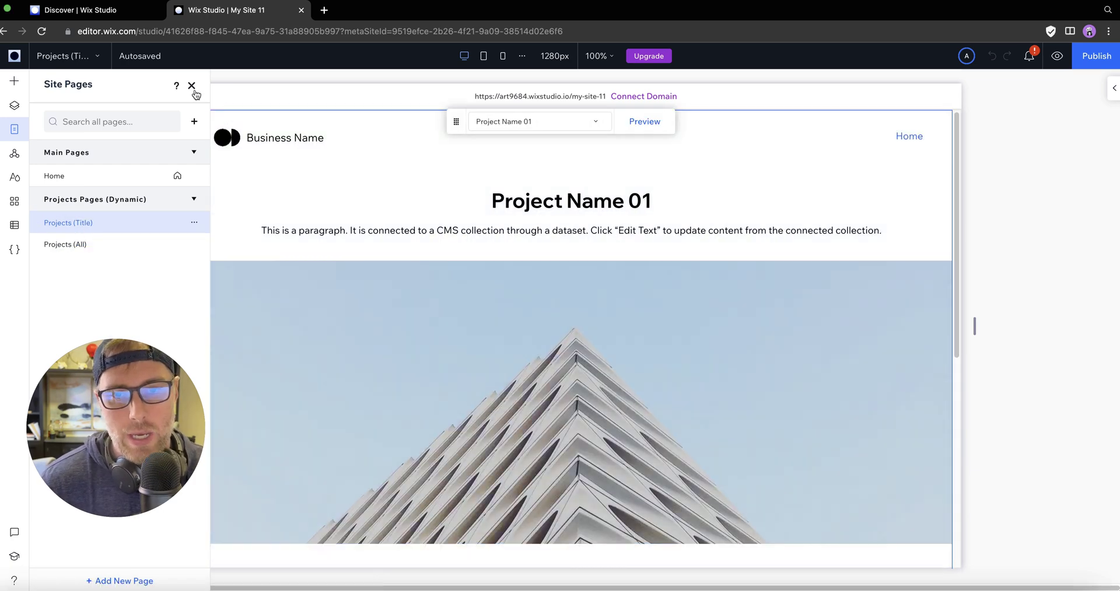
left_click(193, 86)
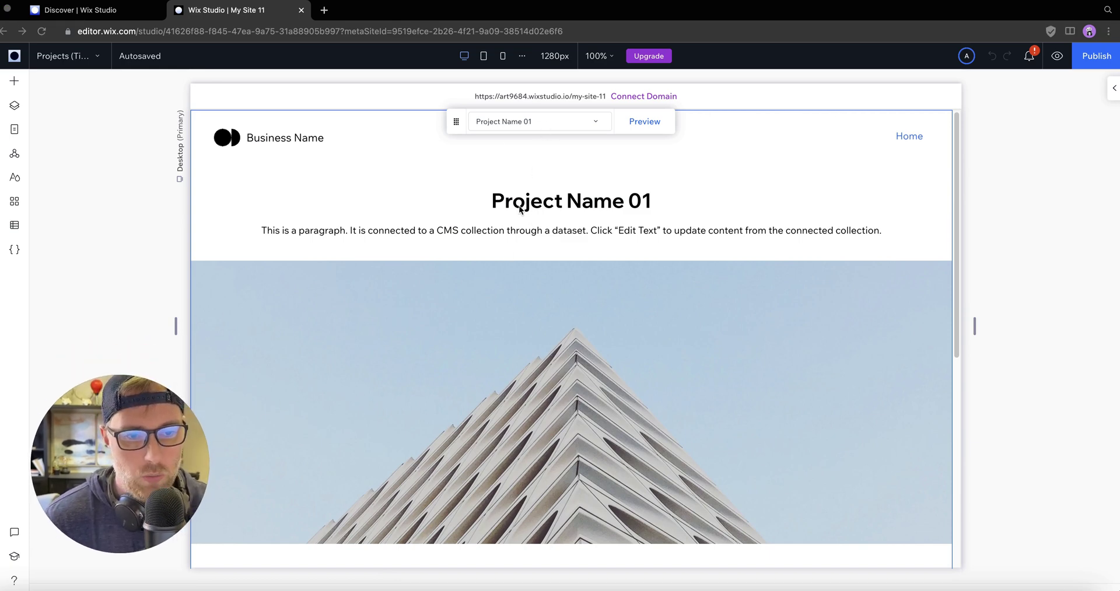
left_click(537, 122)
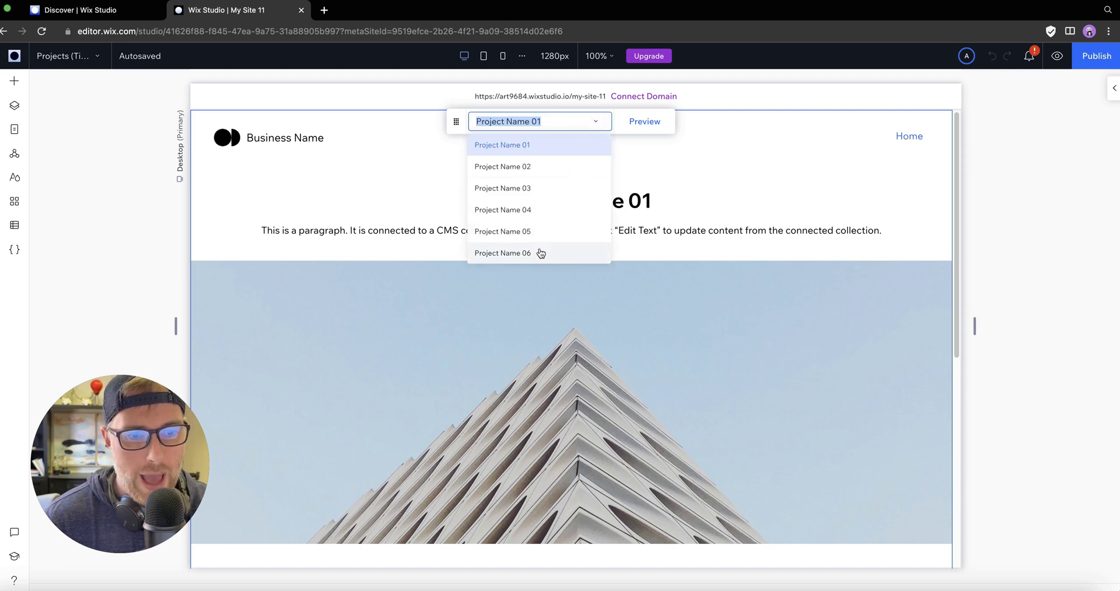
left_click(538, 209)
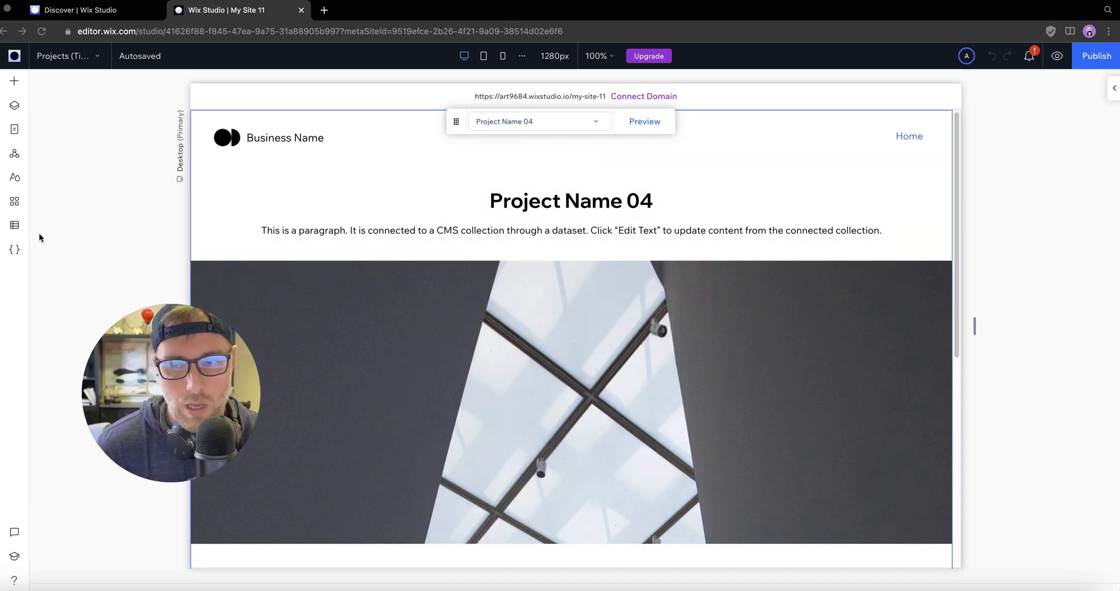
- Open the Projects collection from the CMS and add a new item titled "Project 07"
left_click(21, 229)
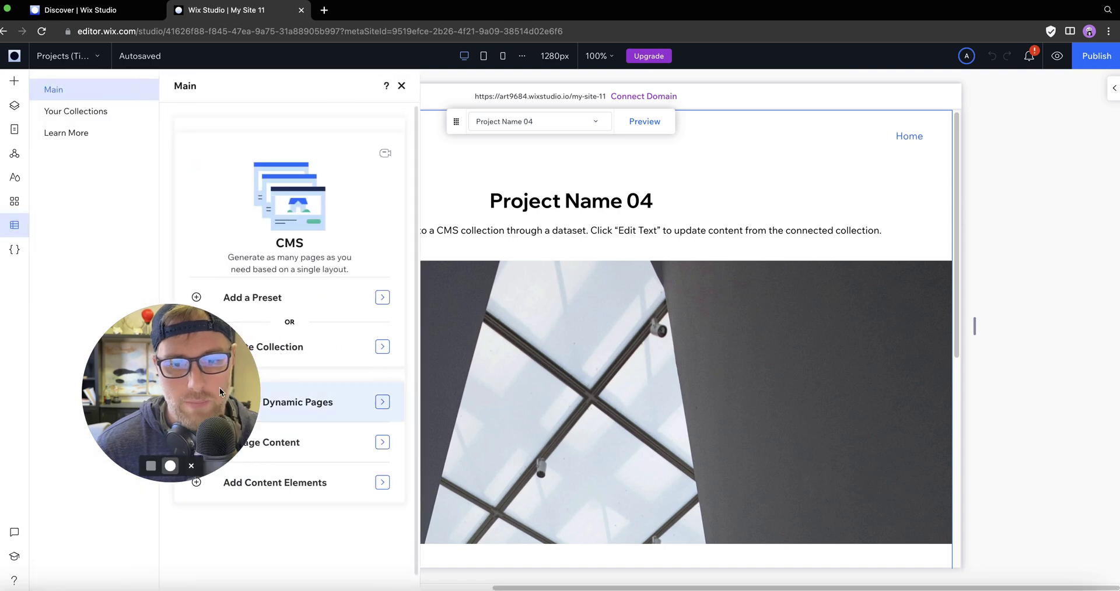
left_click(90, 113)
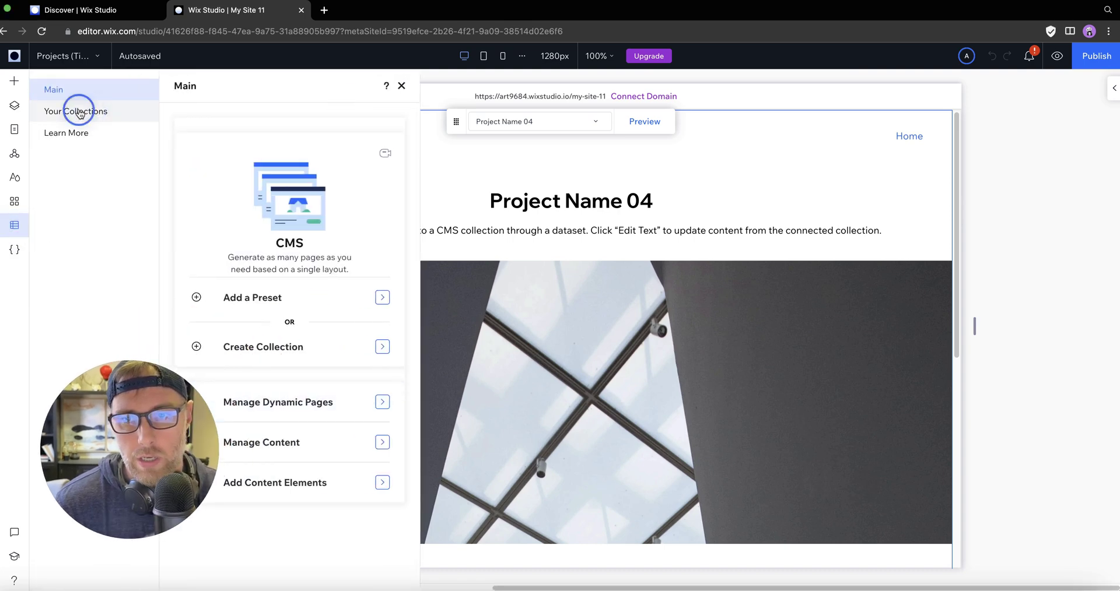
left_click(193, 157)
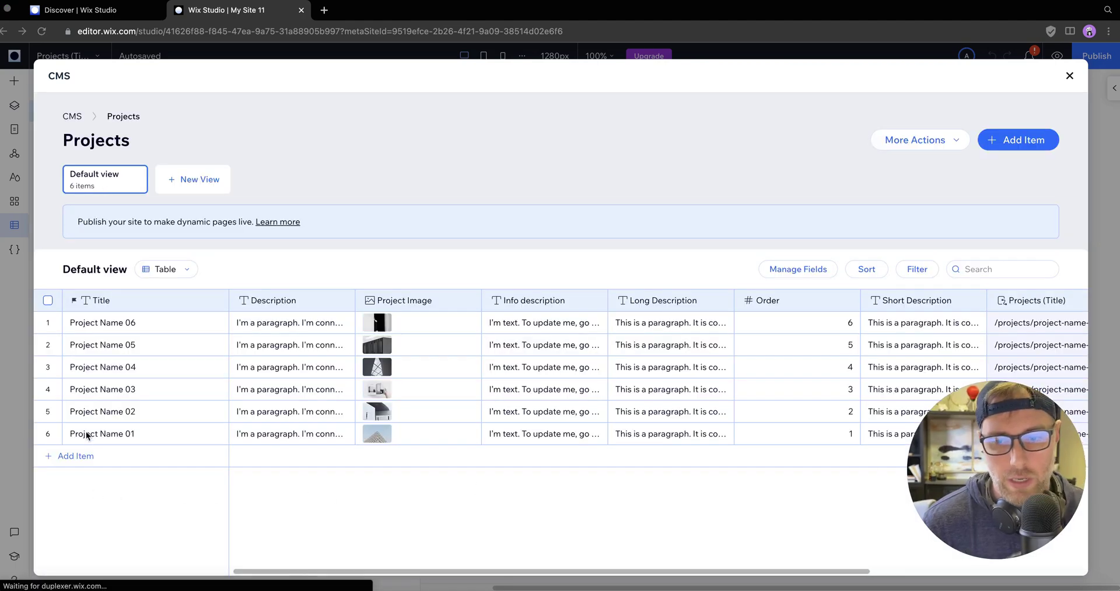
left_click(82, 458)
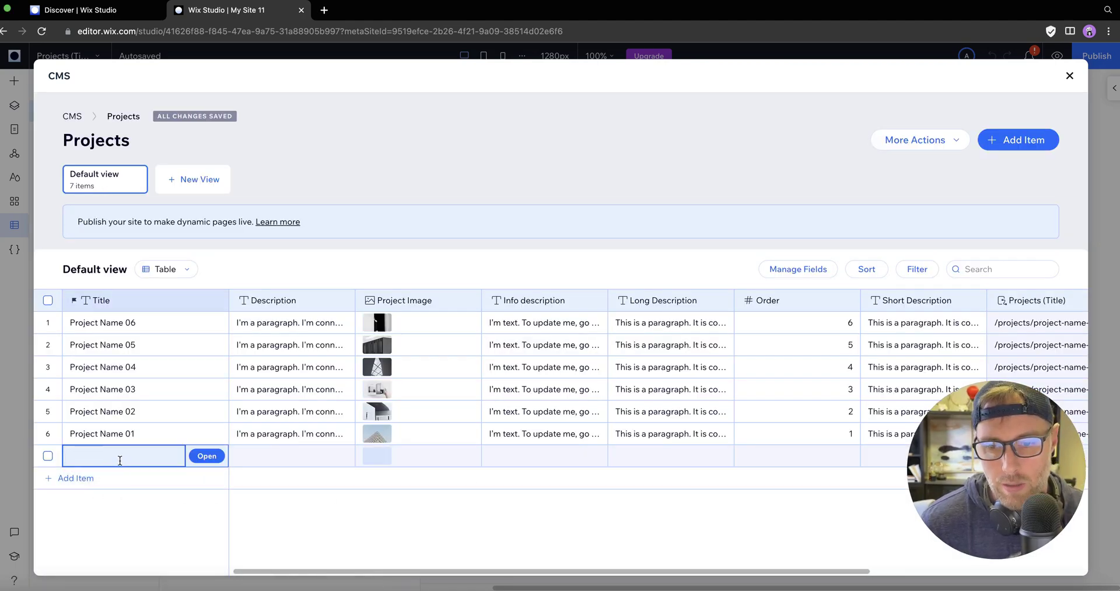
type("Poirject")
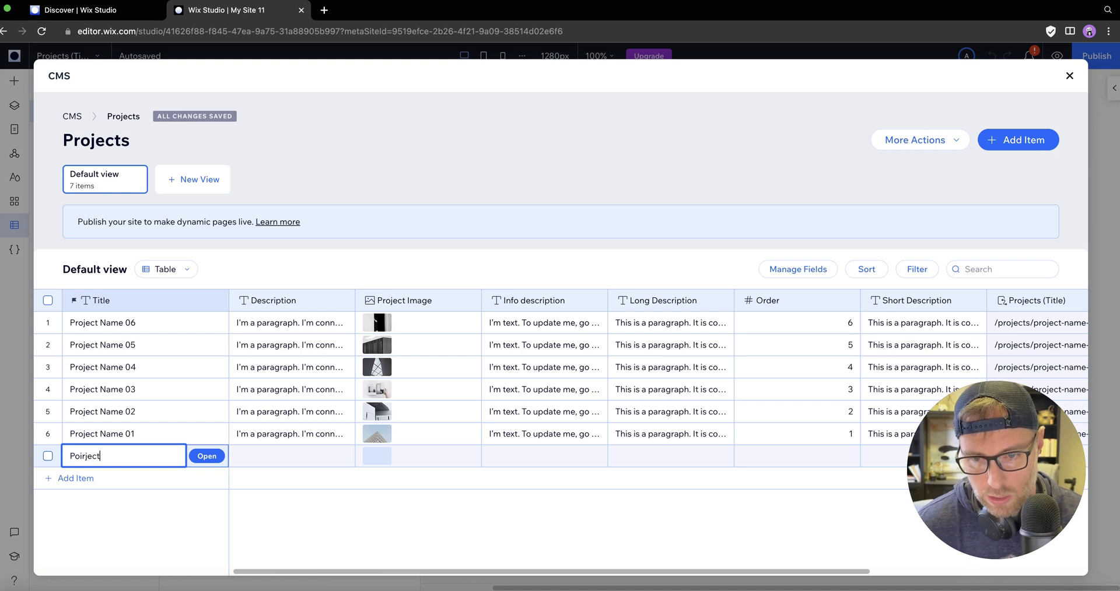
type(" 07")
- Copy the description of Project Name 01 into the Project 07 item
left_click(295, 434)
left_click(296, 434)
key("super+c")
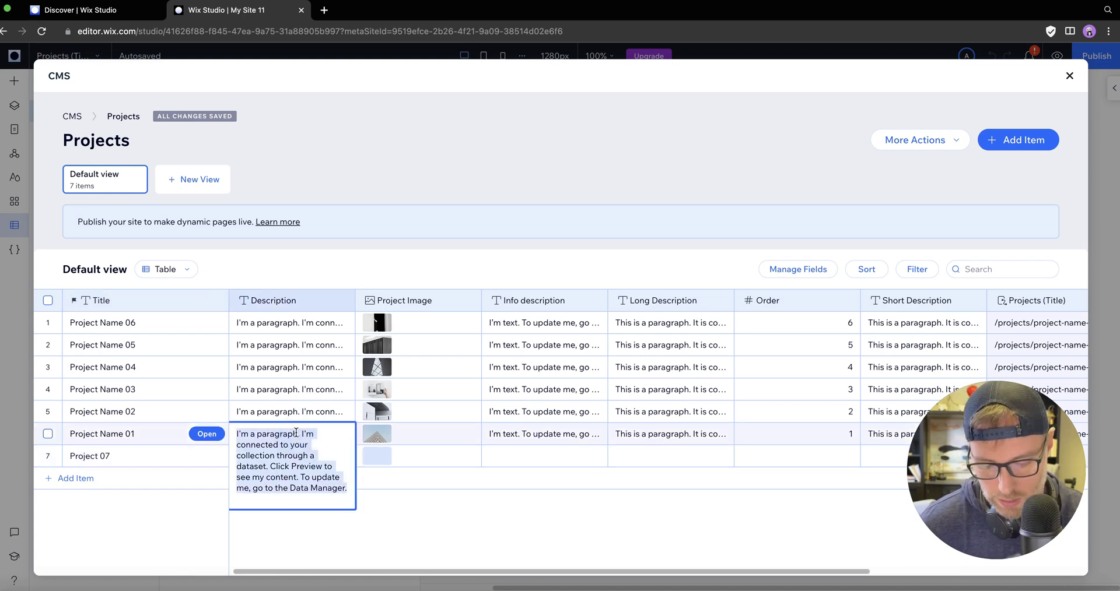
left_click(275, 542)
left_click(275, 454)
left_click(275, 454)
key("super+v")
- Set the Project 07 item's project image to the Pumpkin Bags picture from Media from Wix
left_click(395, 459)
left_click(382, 457)
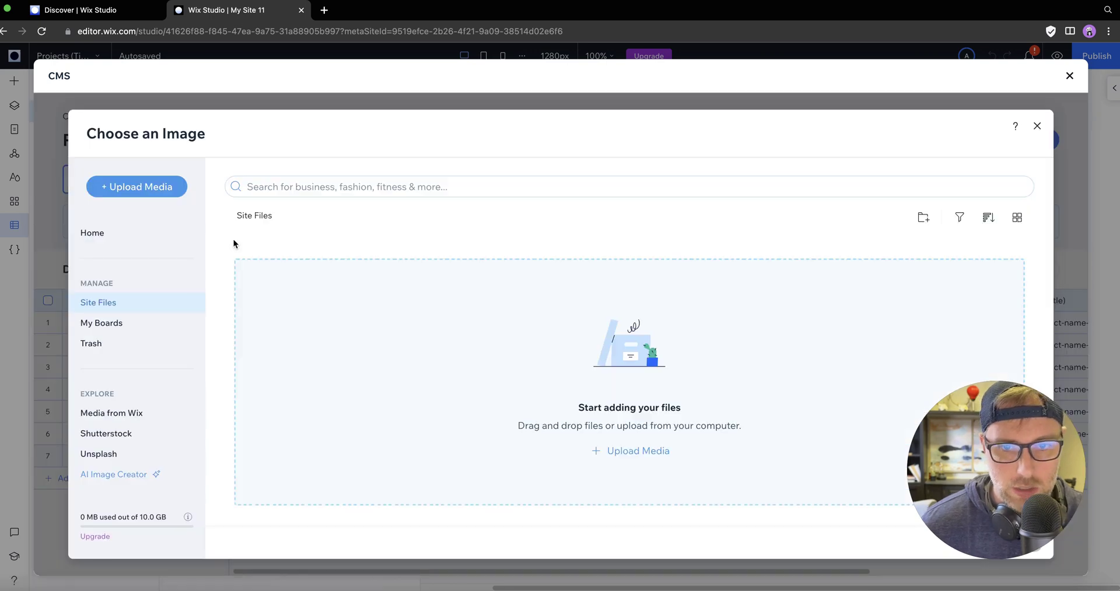
left_click(116, 414)
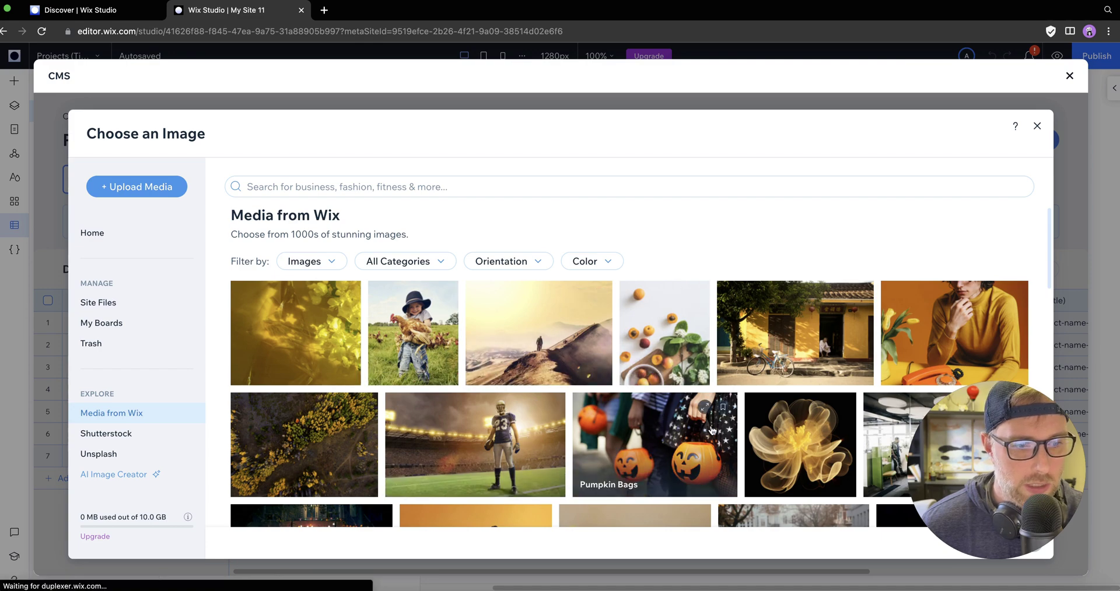
left_click(656, 460)
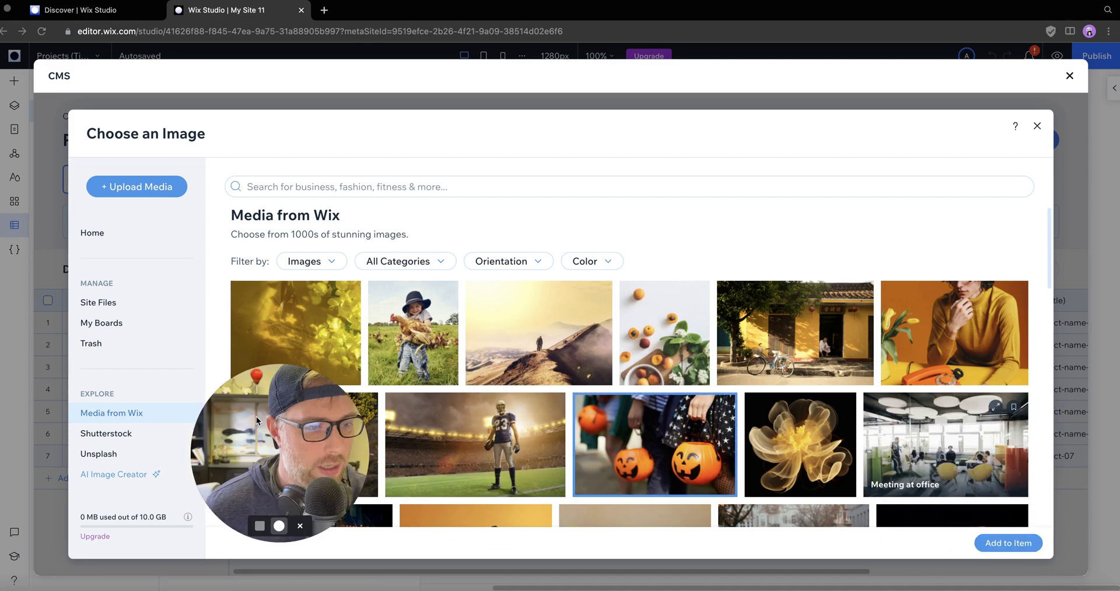
left_click(1008, 543)
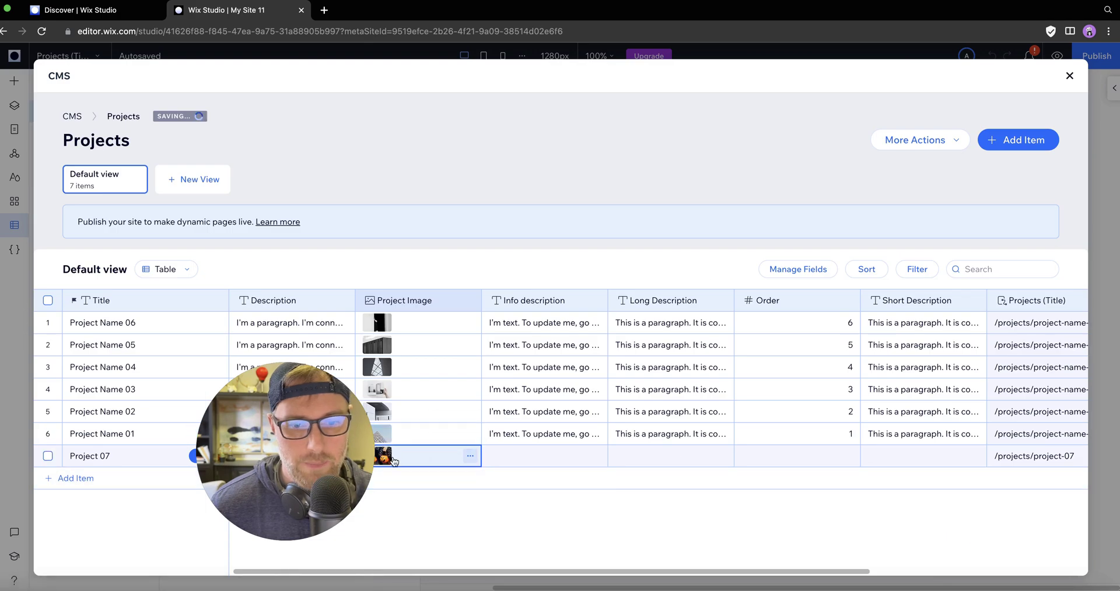
- Fill the Project 07 item's info and long descriptions with Project Name 01's info text and set its order to 7
left_click(537, 458)
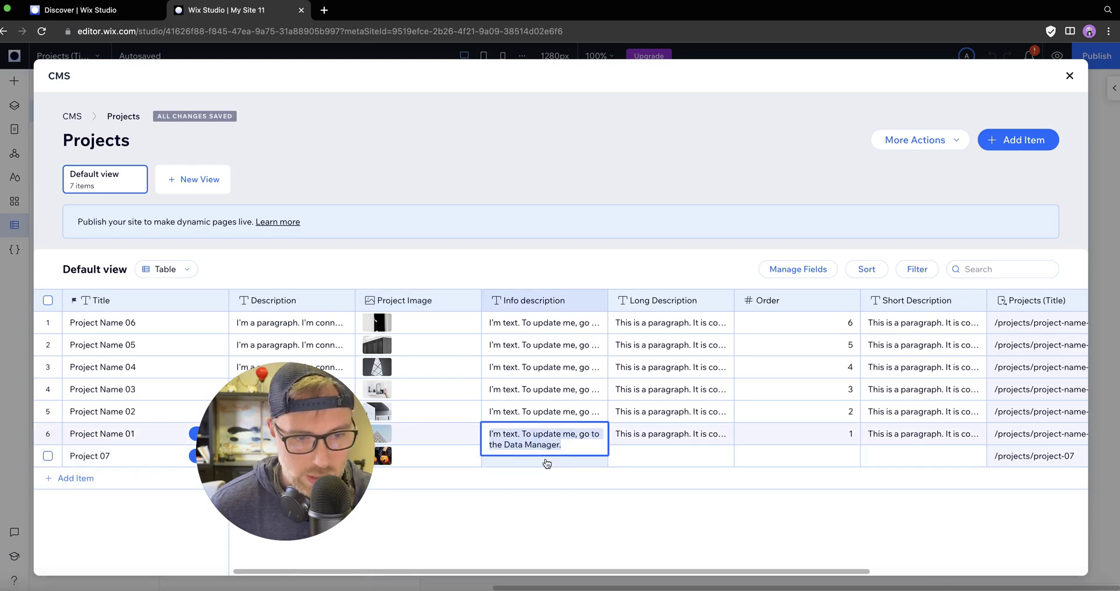
left_click(545, 460)
left_click(796, 456)
type("7")
key("Tab")
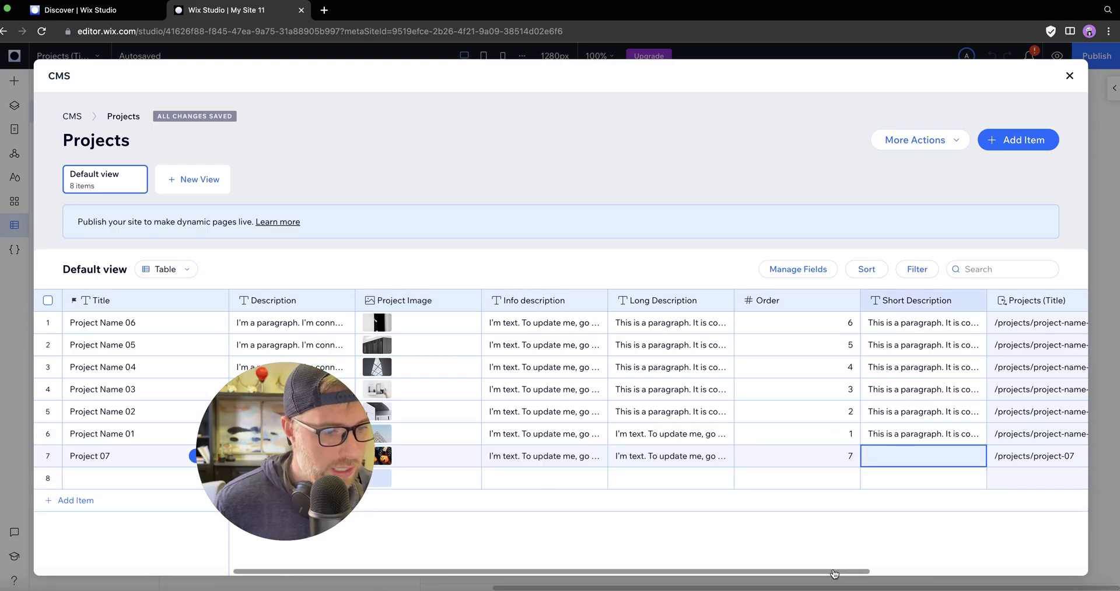
left_click_drag(830, 571, 1025, 547)
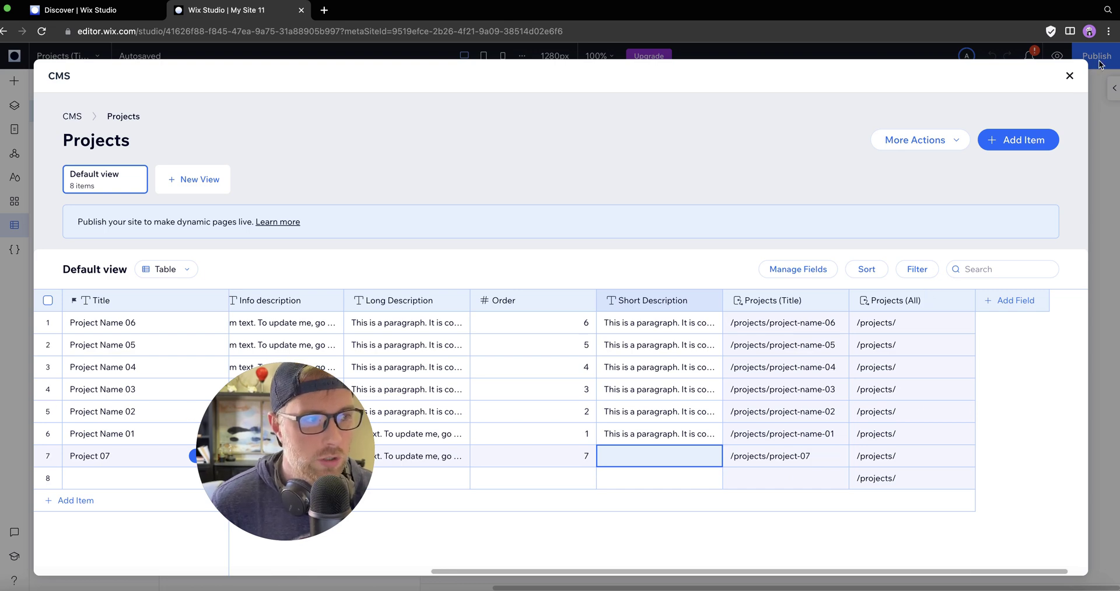
- Close the Projects collection and check the Project 07 card on the Projects (All) dynamic page
left_click(1069, 76)
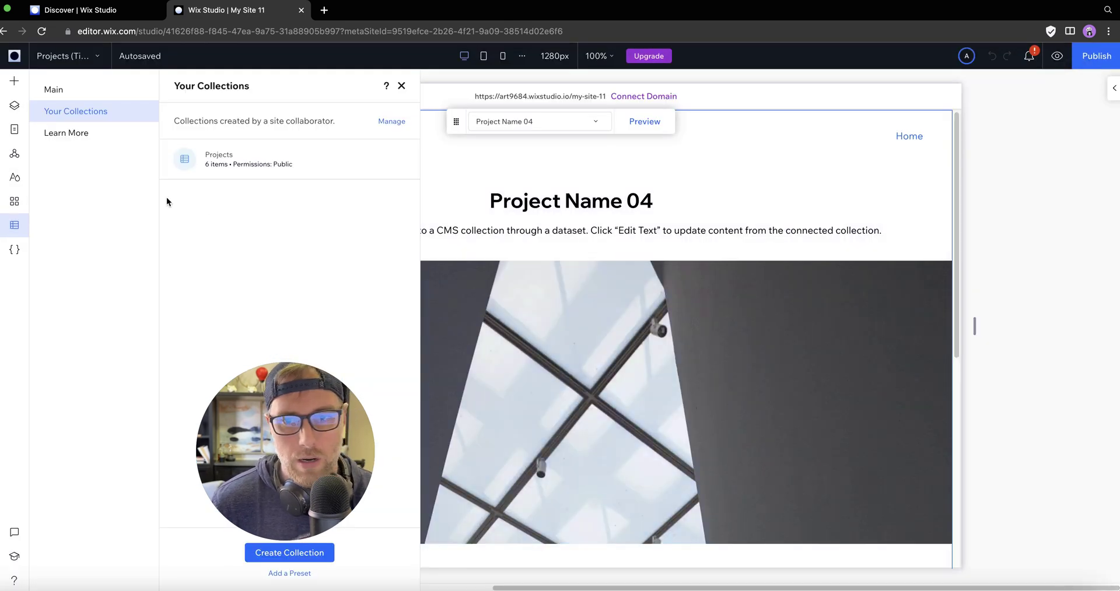
left_click(14, 129)
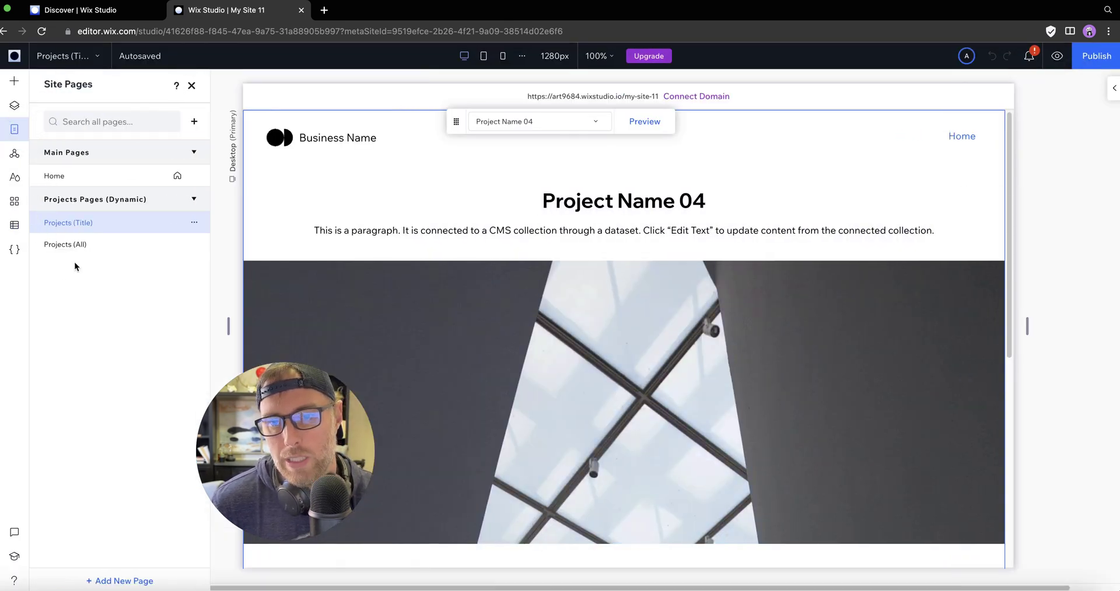
left_click(67, 244)
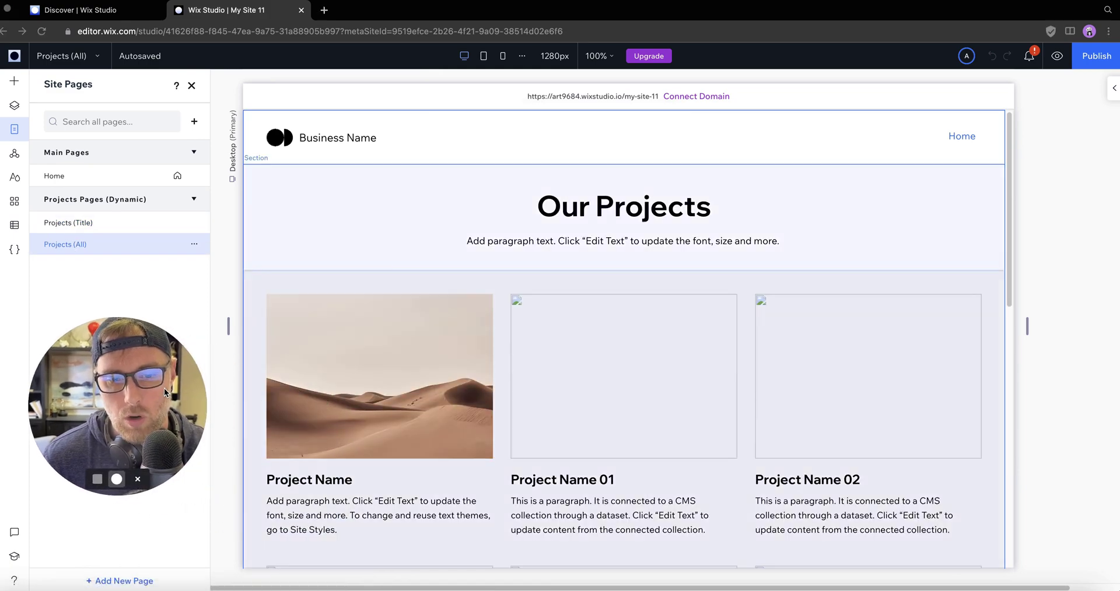
scroll(478, 303, "down", 4)
scroll(475, 302, "down", 6)
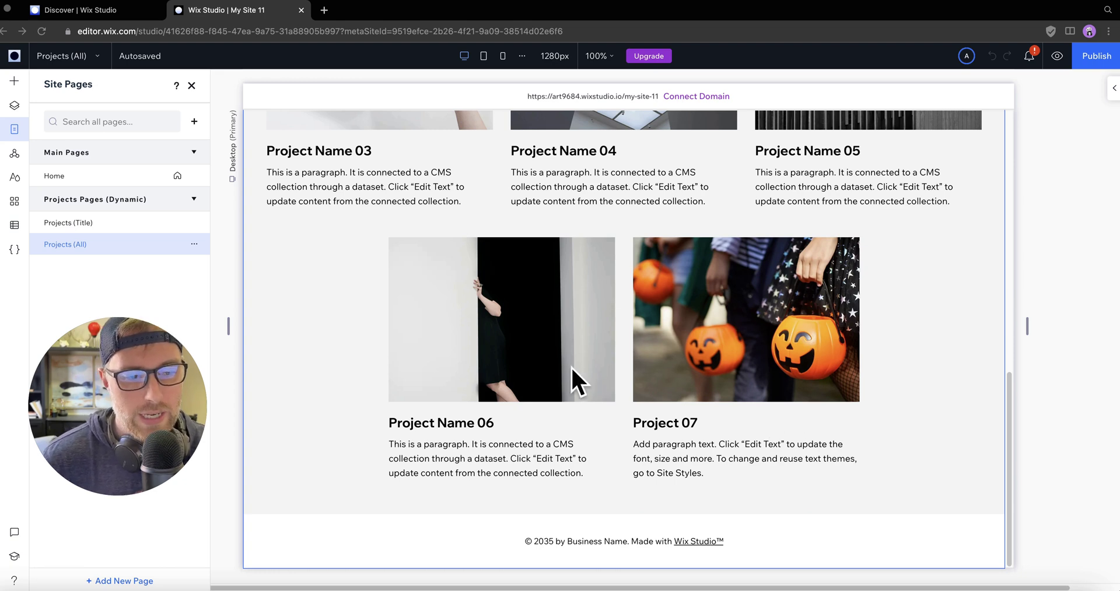
scroll(739, 331, "up", 1)
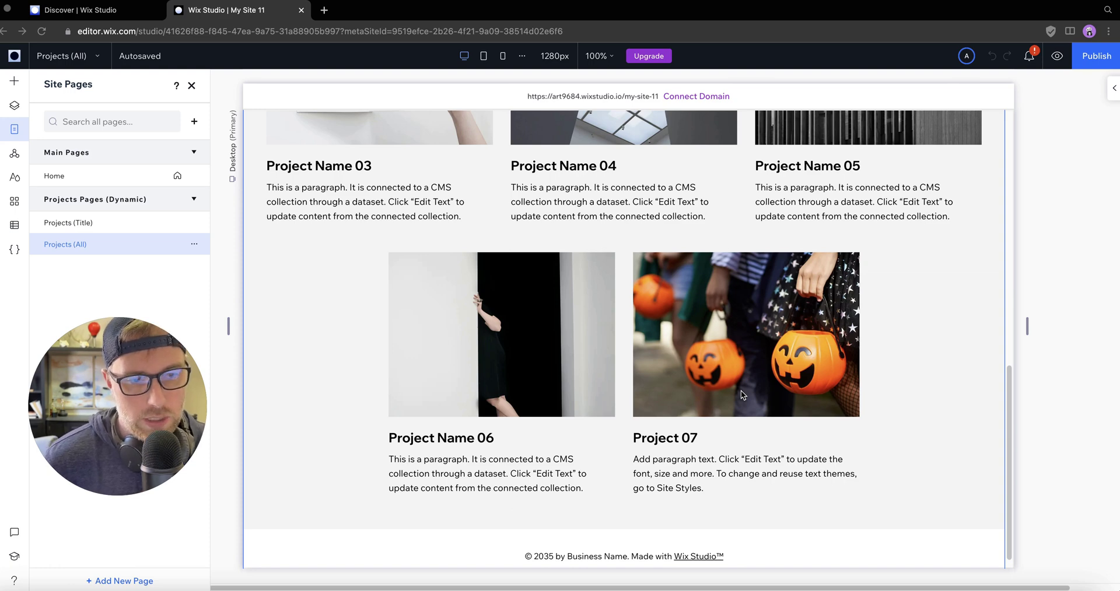
- Open the SEO basics of the Projects (Title) dynamic page and move the item selector clear of the settings
left_click(66, 224)
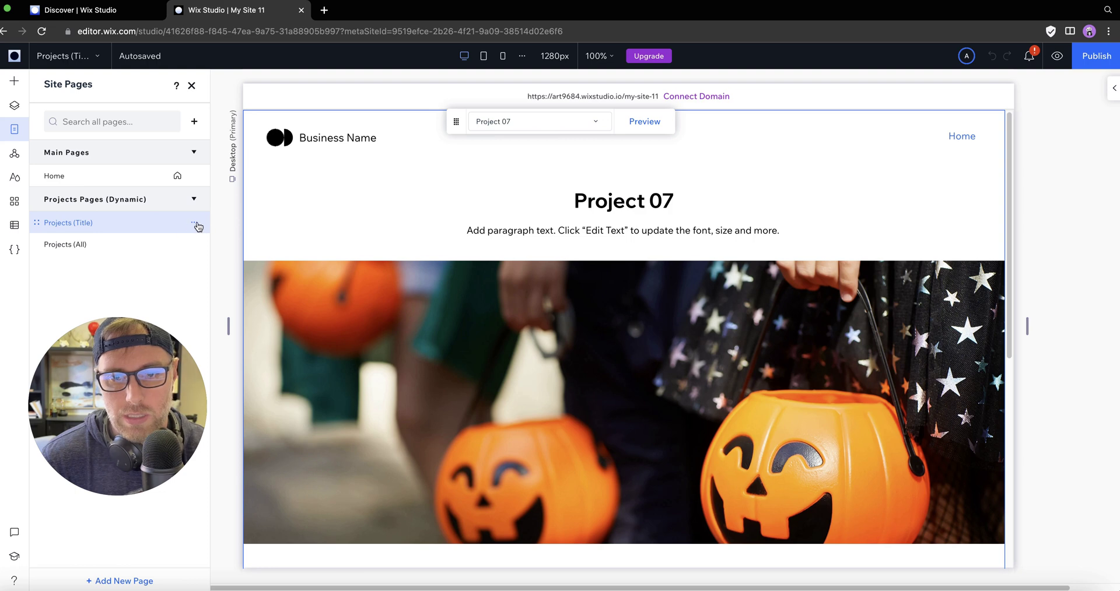
left_click(194, 225)
left_click(237, 258)
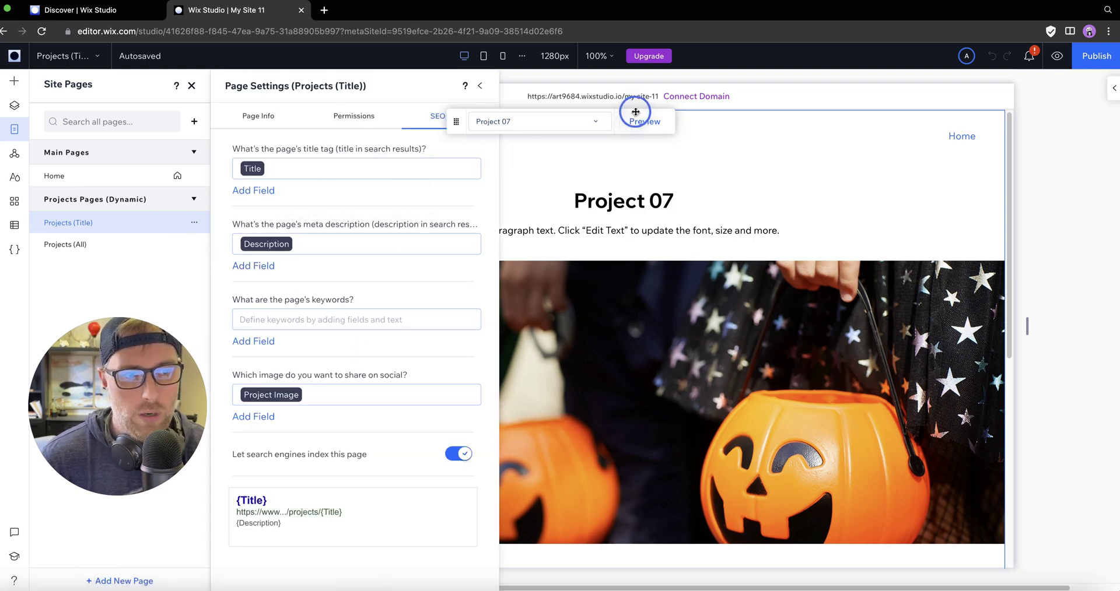
left_click_drag(453, 120, 585, 122)
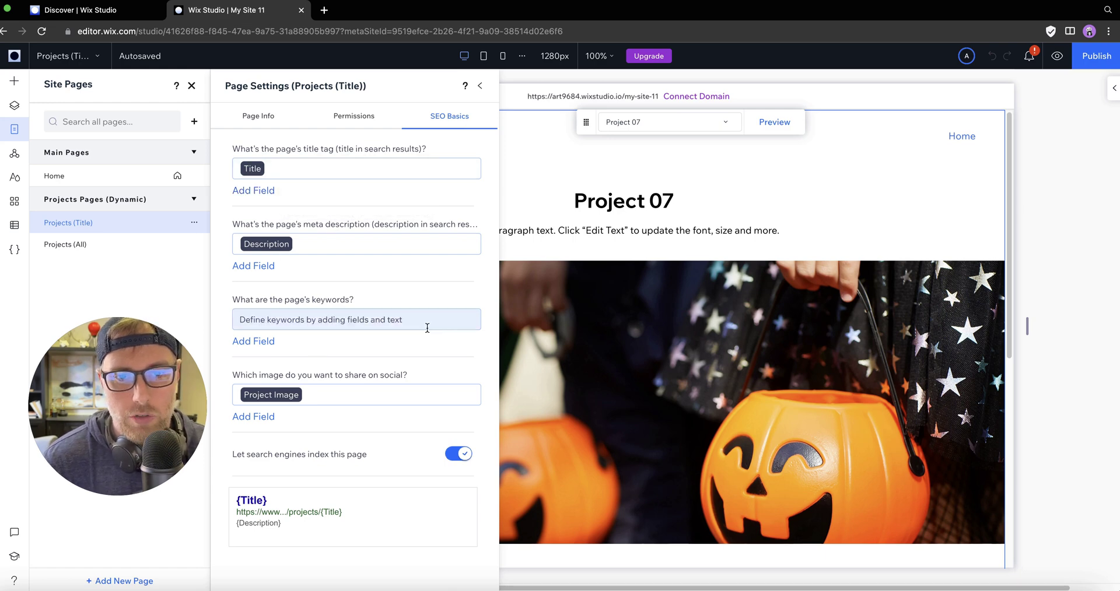
- Add the text "My Webiste |" before the Title field in the page's title tag
left_click(284, 170)
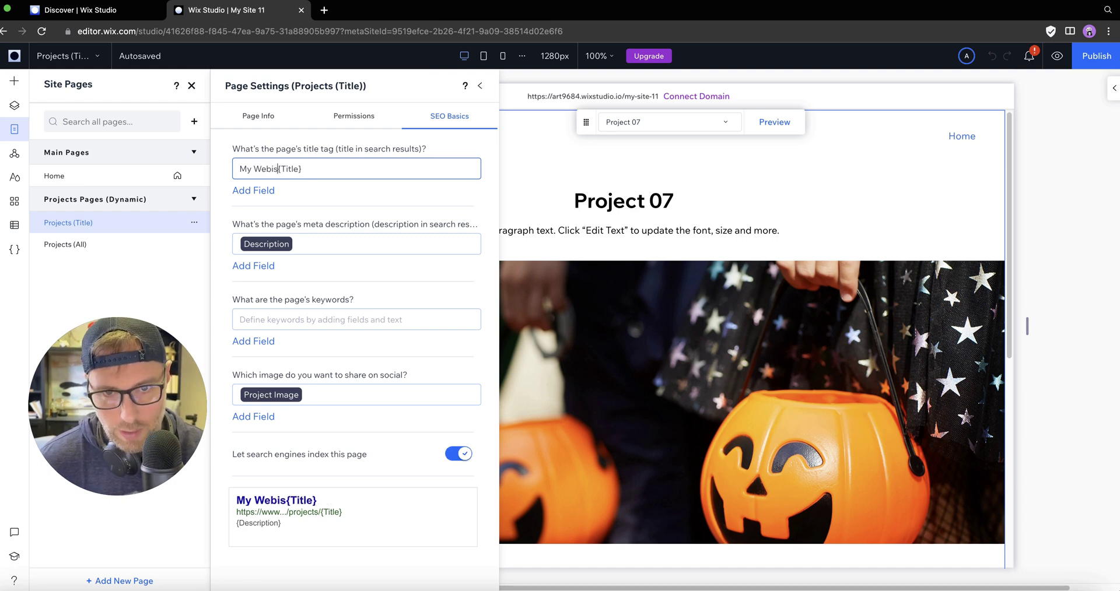
left_click(402, 197)
left_click(253, 191)
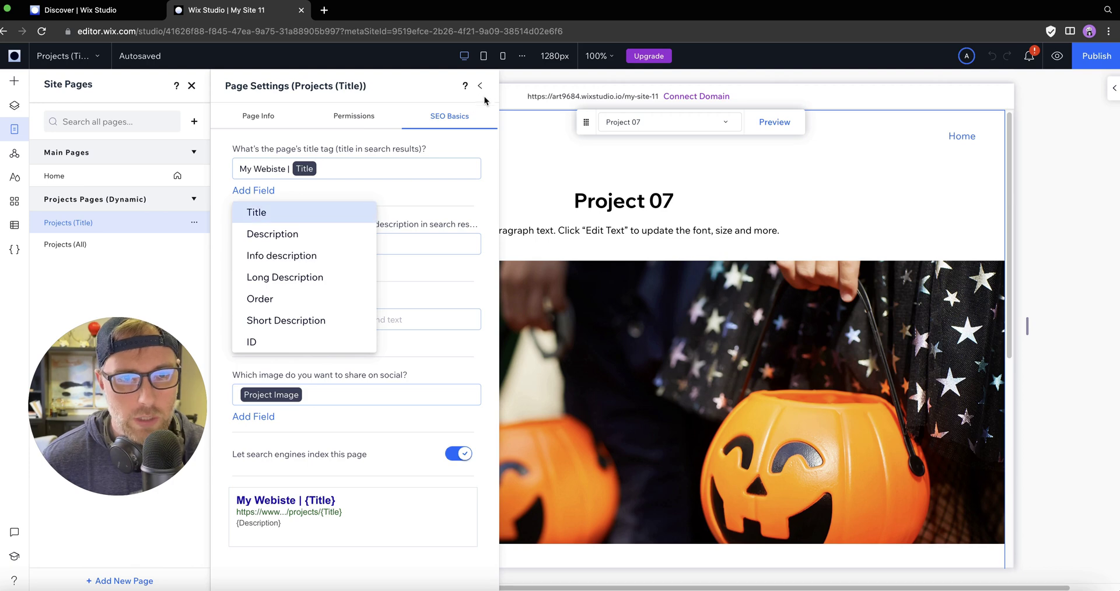
left_click(387, 204)
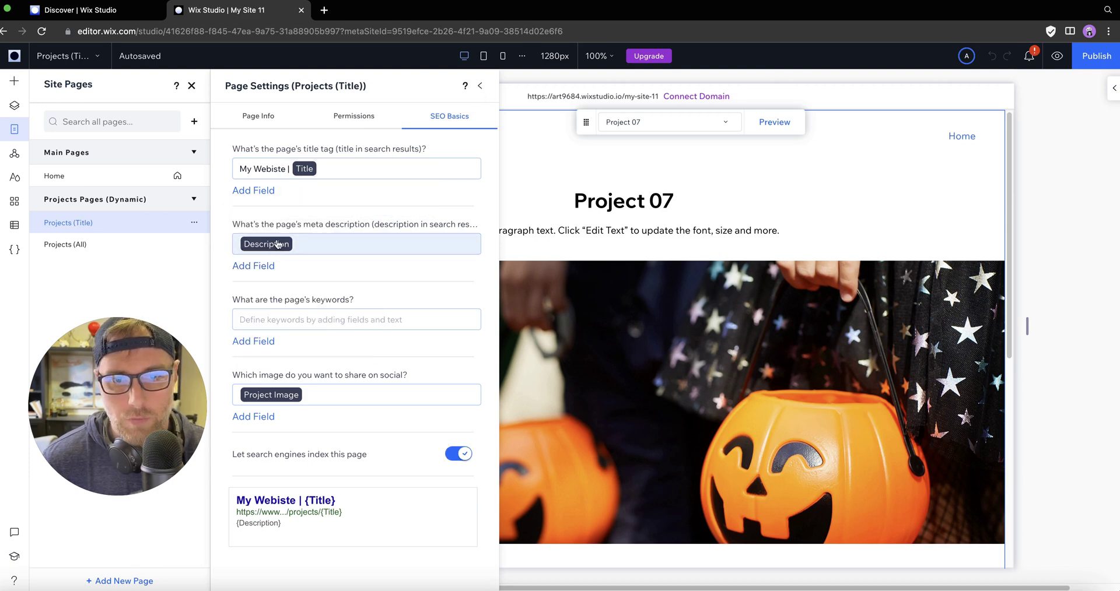
- Replace the Description field in the page's meta description with the Short Description field
left_click(300, 248)
key("BackSpace")
left_click(259, 271)
left_click(293, 393)
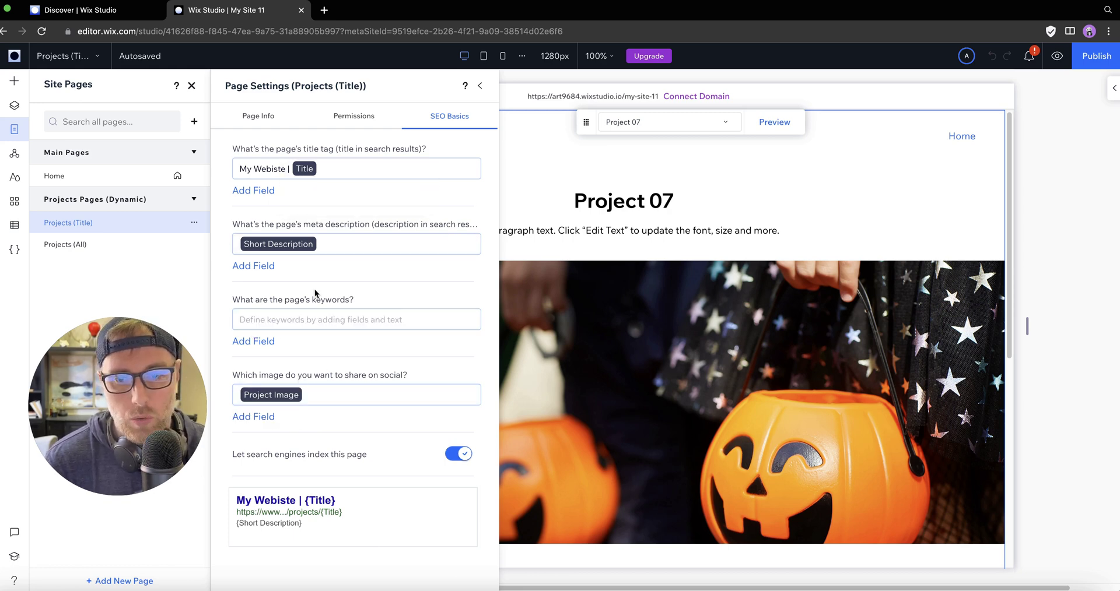
- Open the Projects collection in the CMS and add a Tags-type field named Tags
left_click(254, 341)
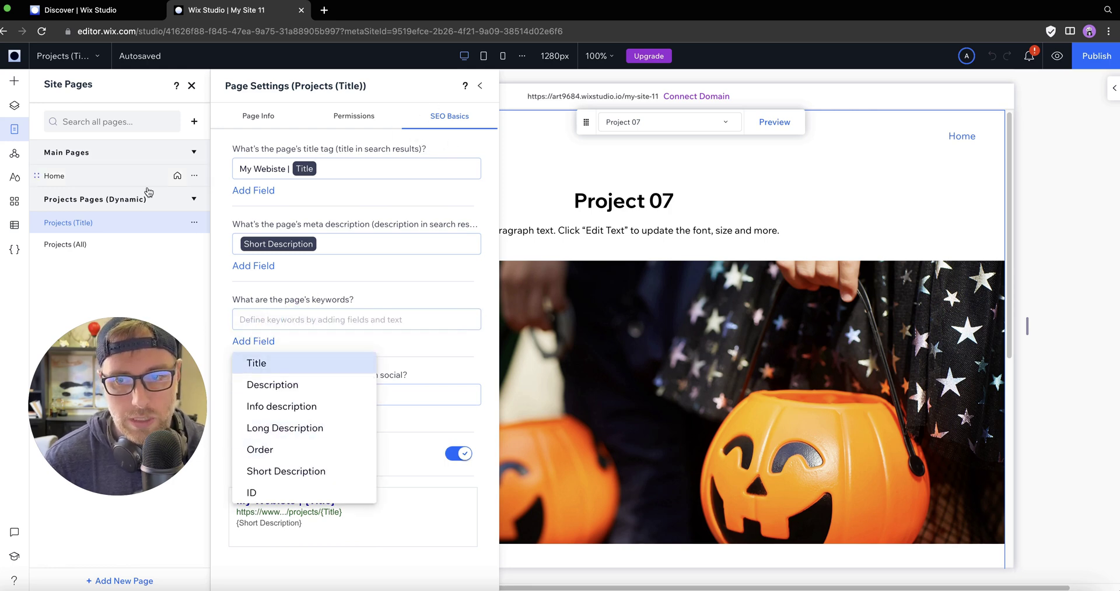
left_click(15, 227)
left_click(15, 225)
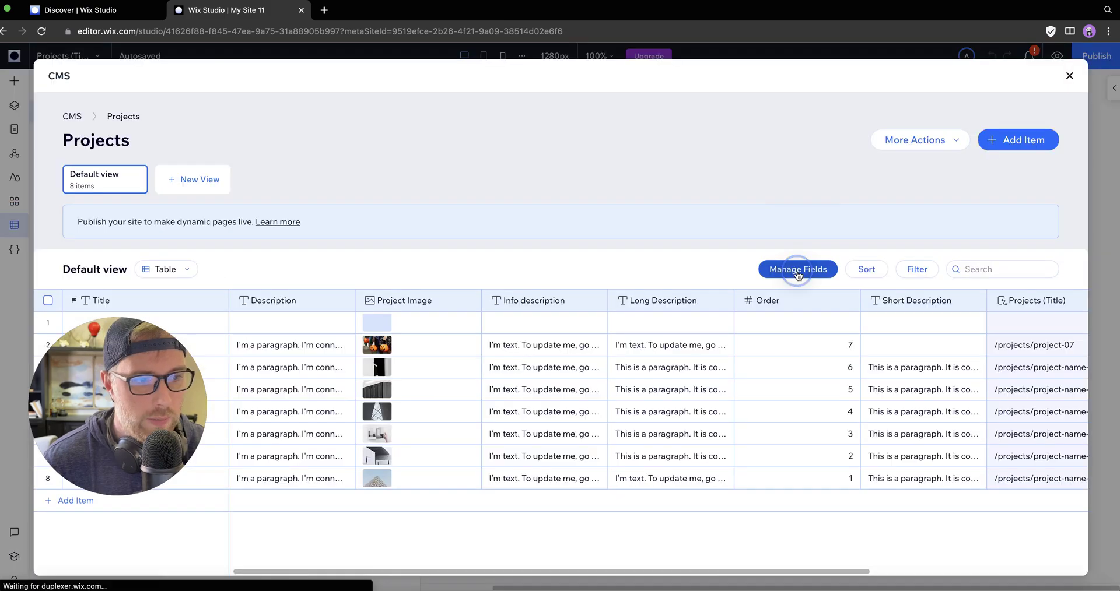
left_click(794, 262)
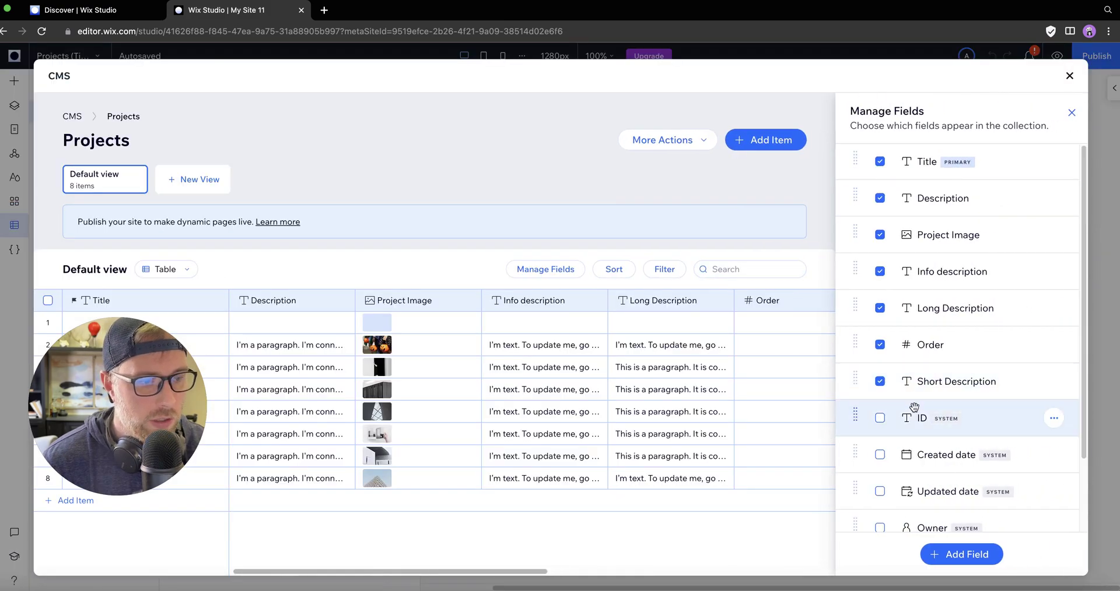
left_click(966, 556)
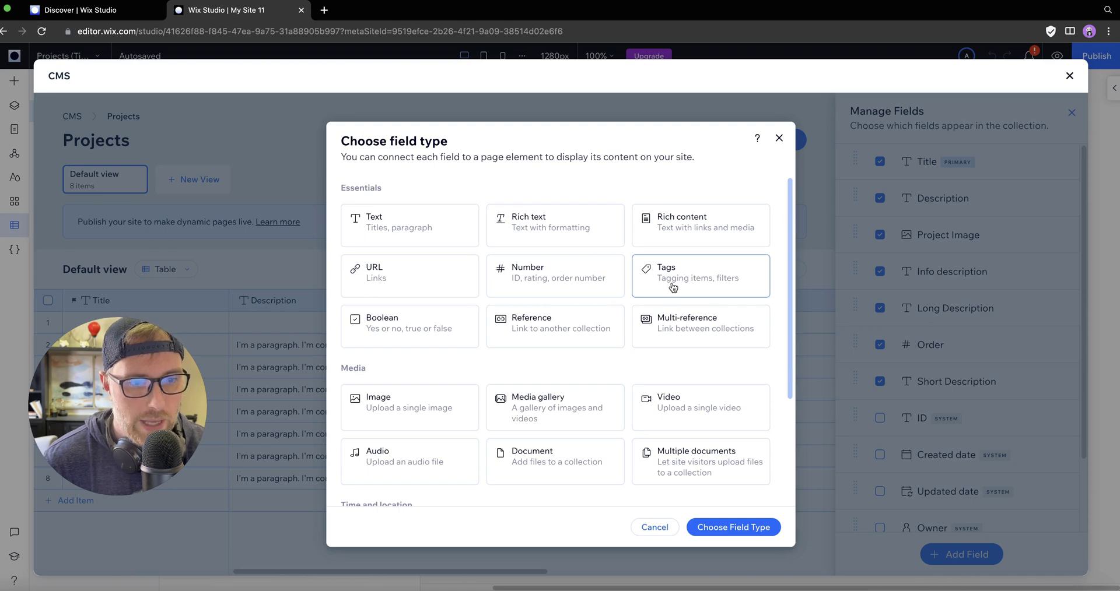
left_click(729, 526)
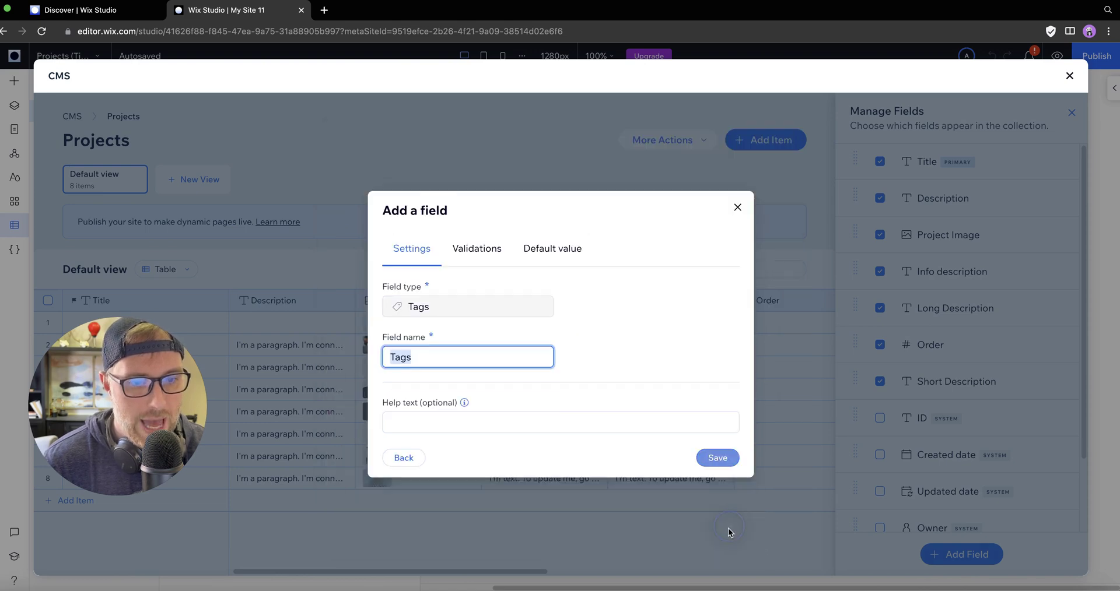
left_click(718, 458)
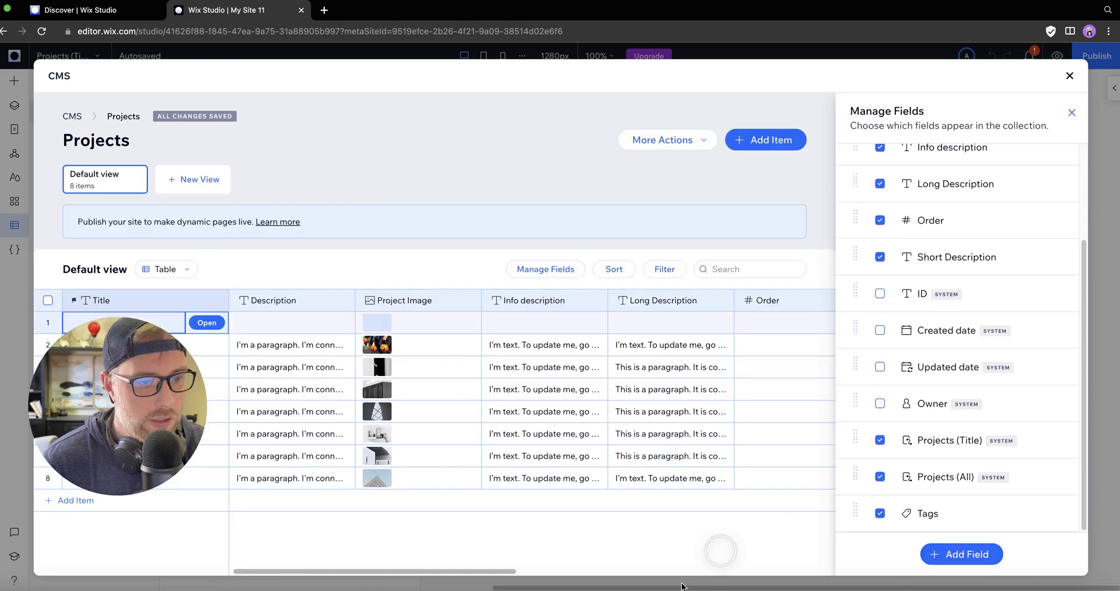
- Tag the blank item with Website, Project 07 with Logos, and Project Name 06 with Design System
left_click_drag(502, 577, 863, 572)
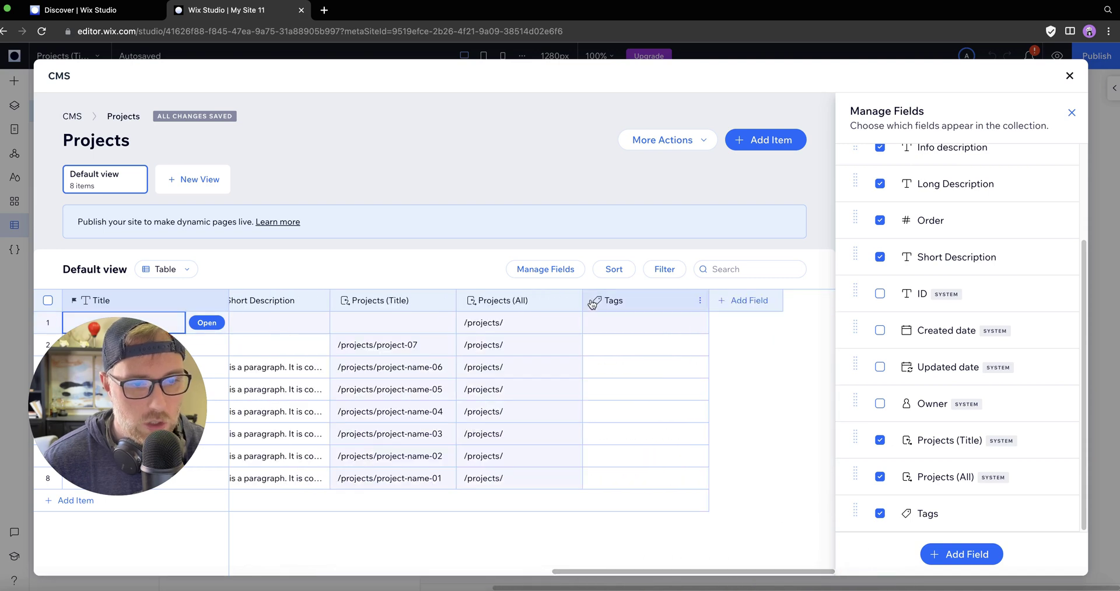
left_click(618, 325)
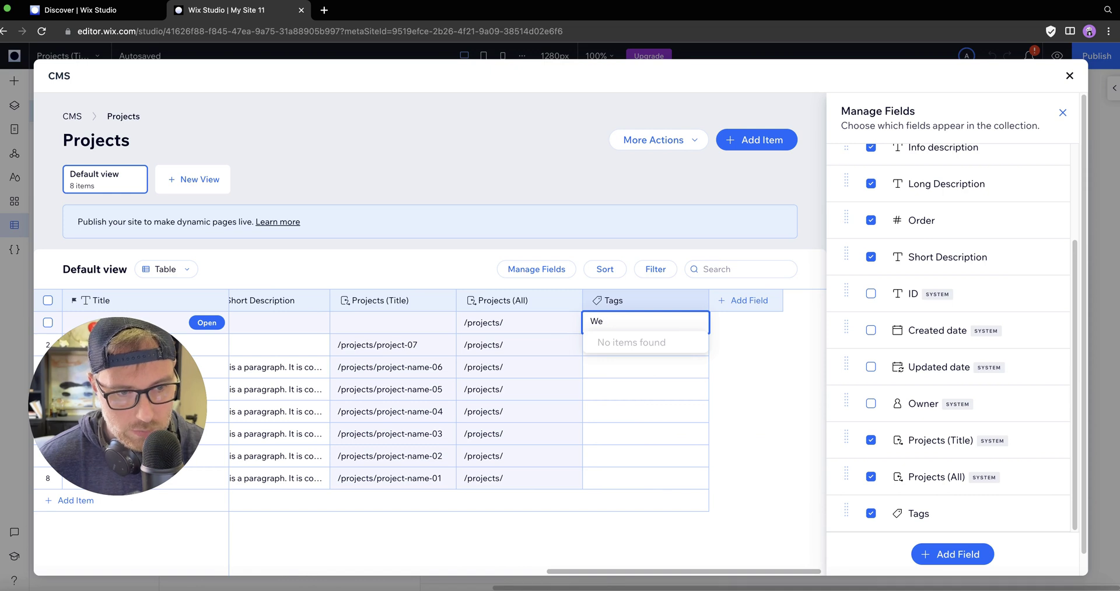
left_click(608, 343)
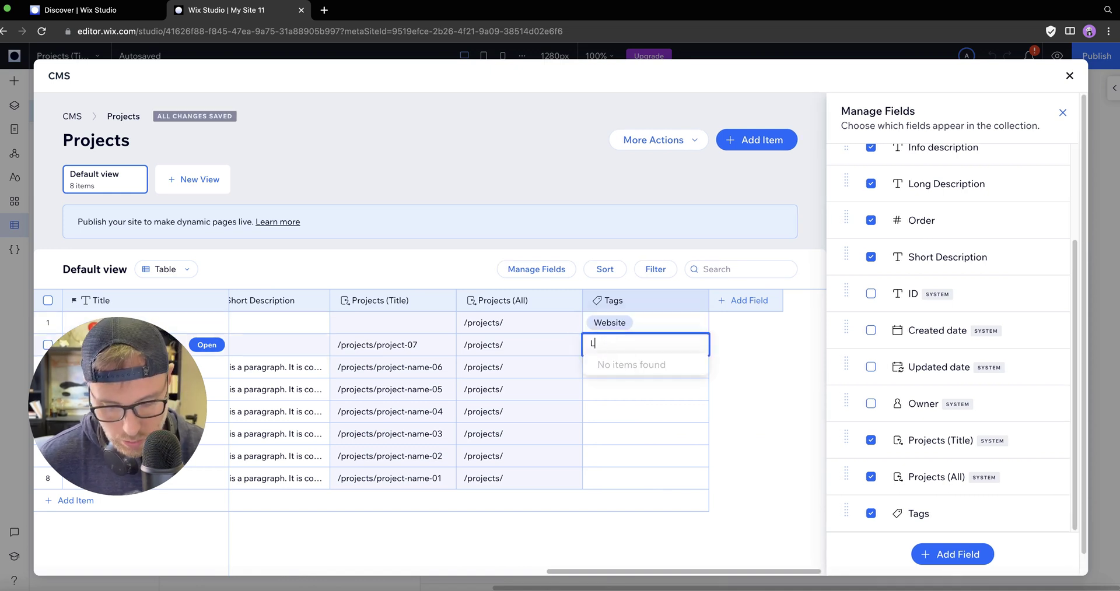
left_click(617, 368)
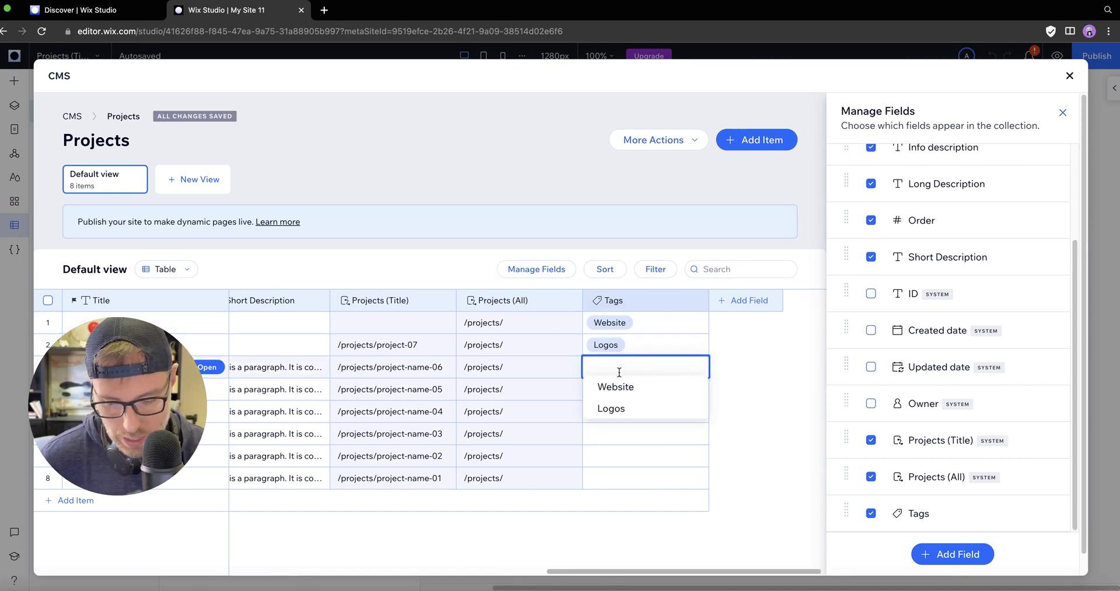
type("Design System")
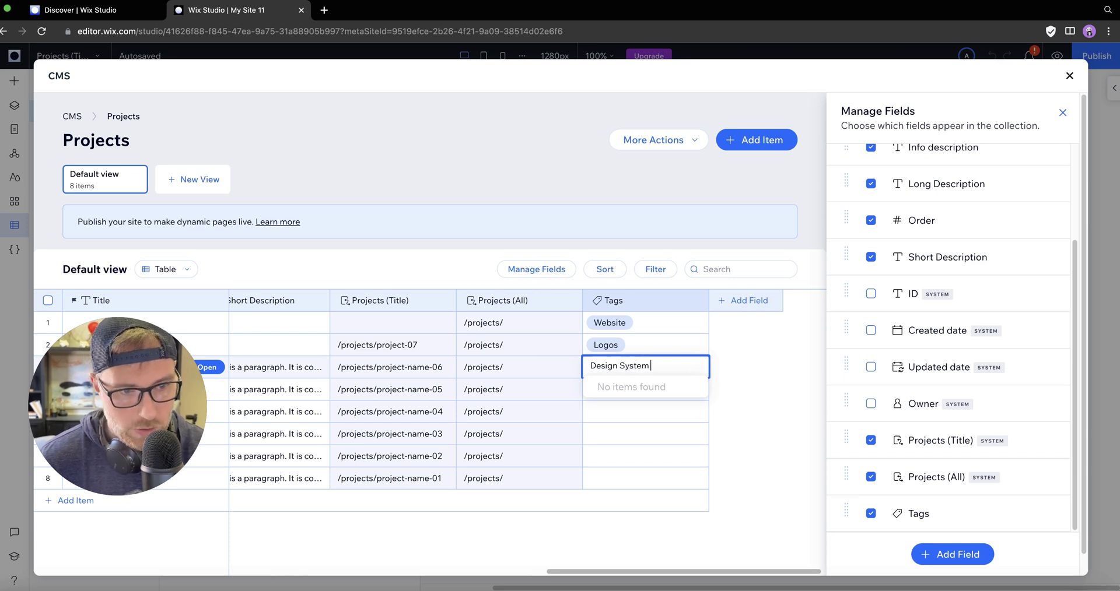
key("Return")
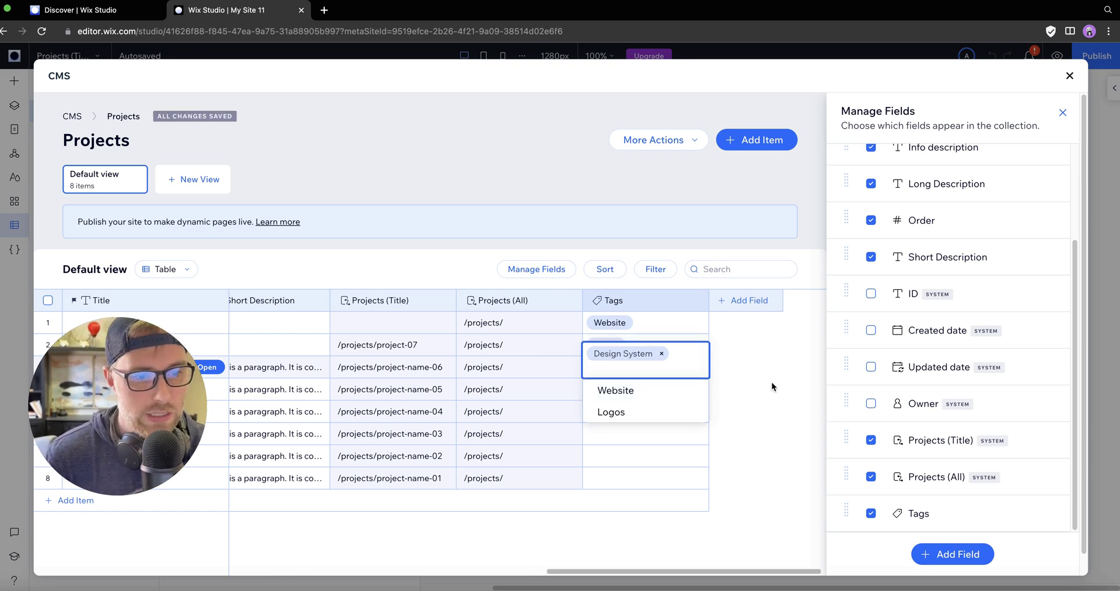
left_click(766, 380)
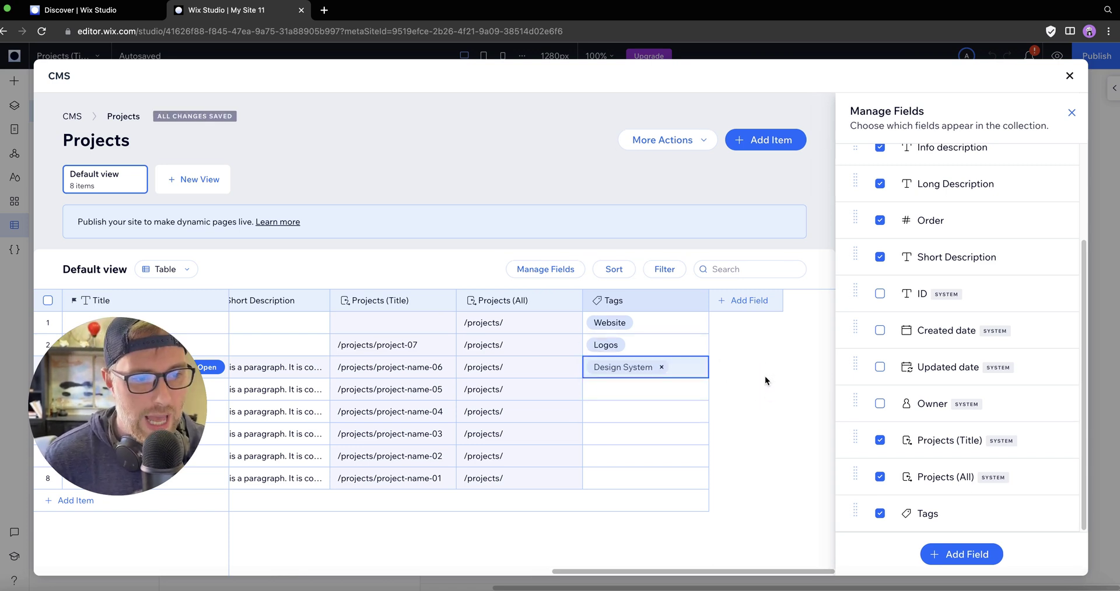
- Close the Projects collection and reopen the SEO basics of the Projects (Title) dynamic page
left_click(1070, 77)
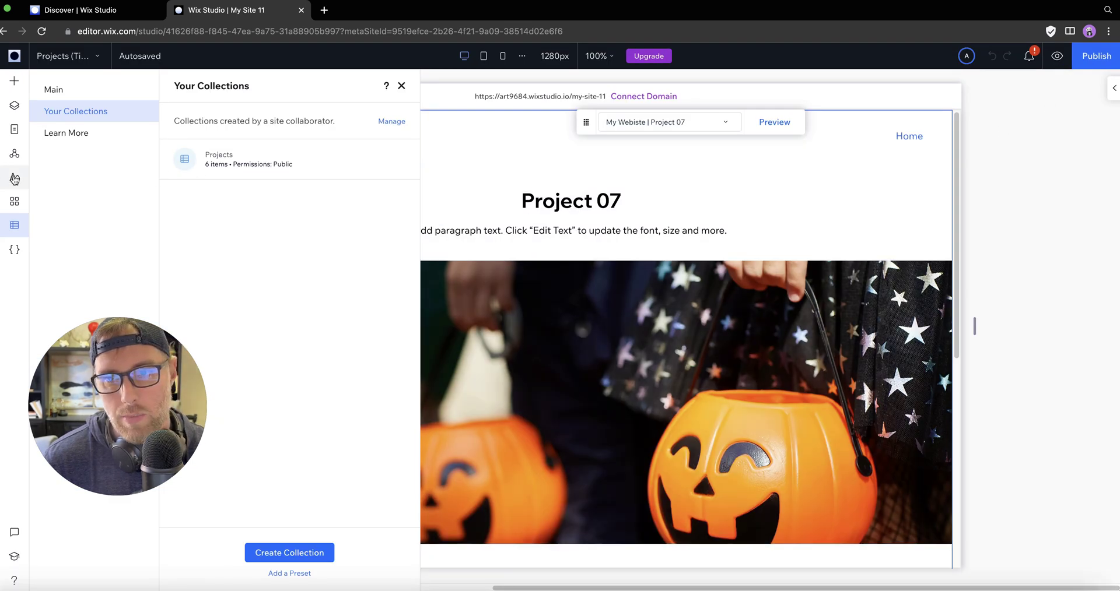
left_click(15, 130)
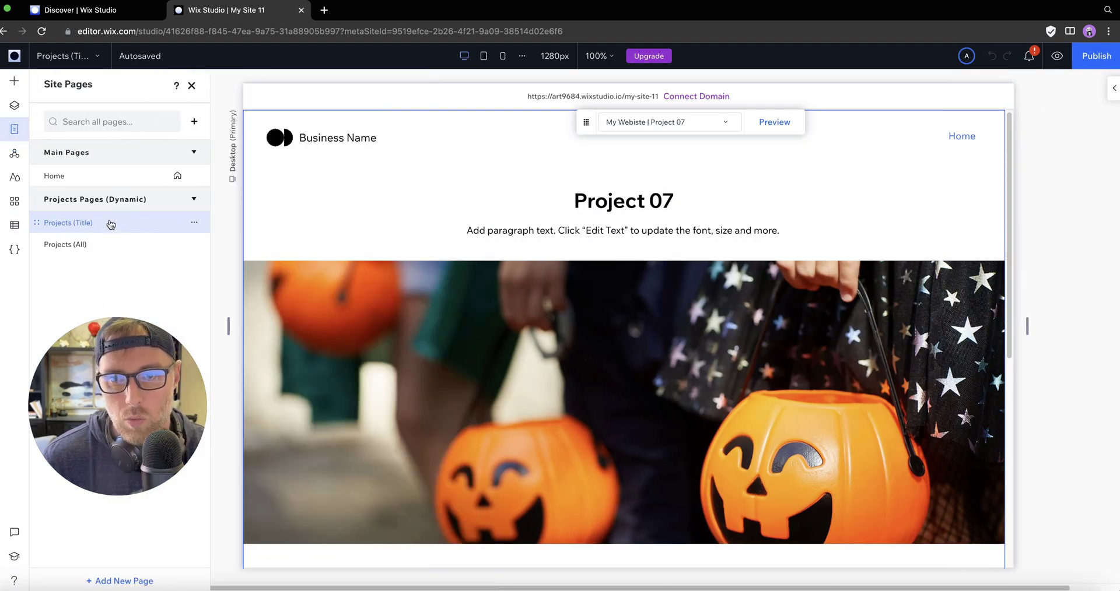
left_click(194, 222)
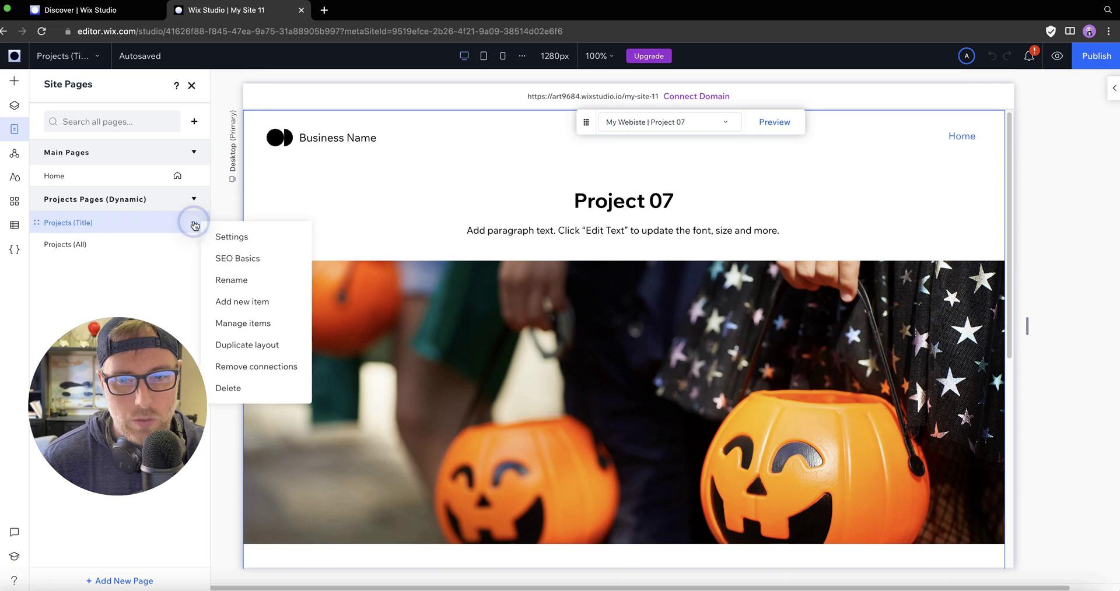
left_click(236, 260)
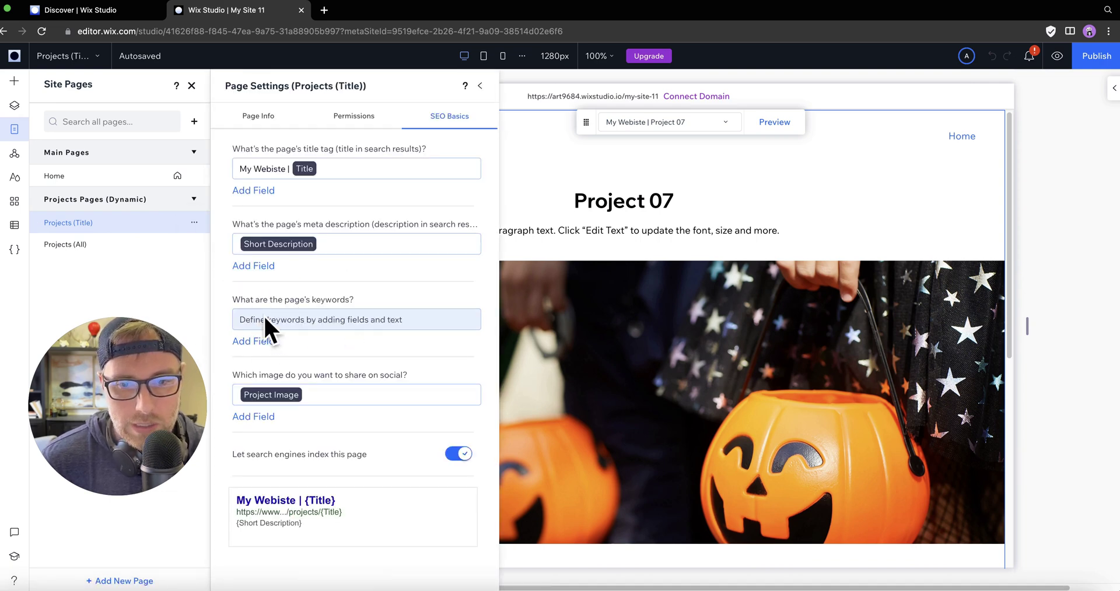
- Set the page's keywords to a dynamic Tag field
left_click(264, 320)
left_click(252, 341)
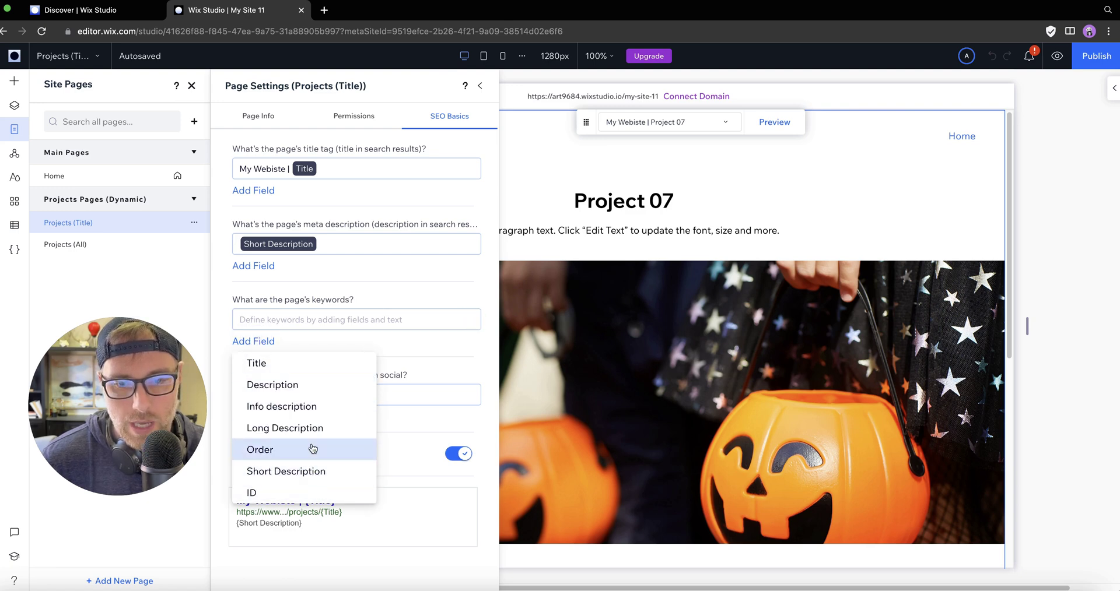
left_click(266, 341)
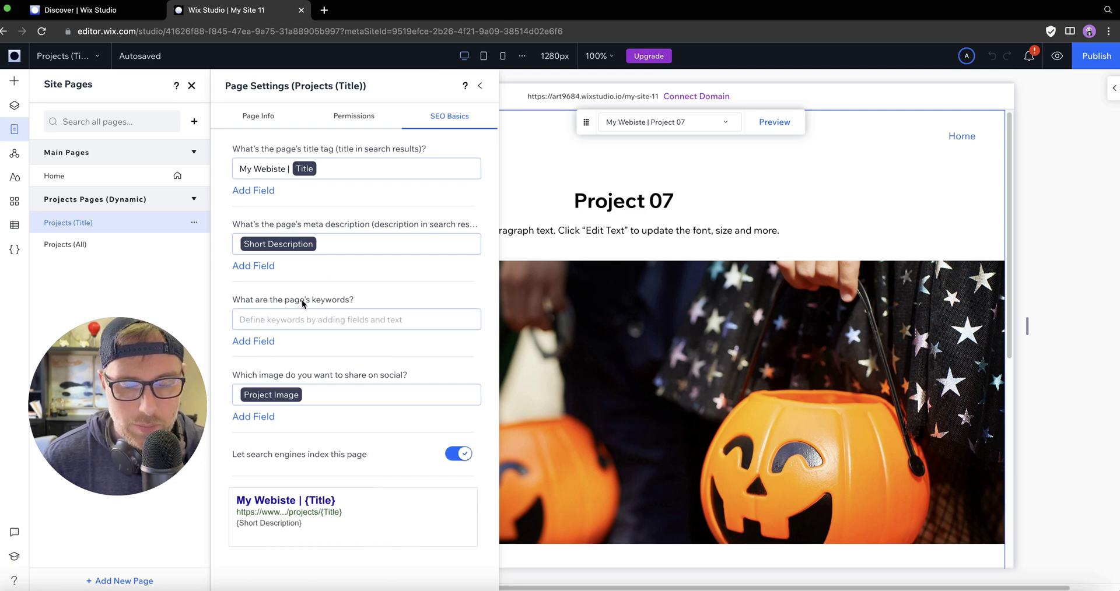
left_click(259, 341)
left_click(270, 492)
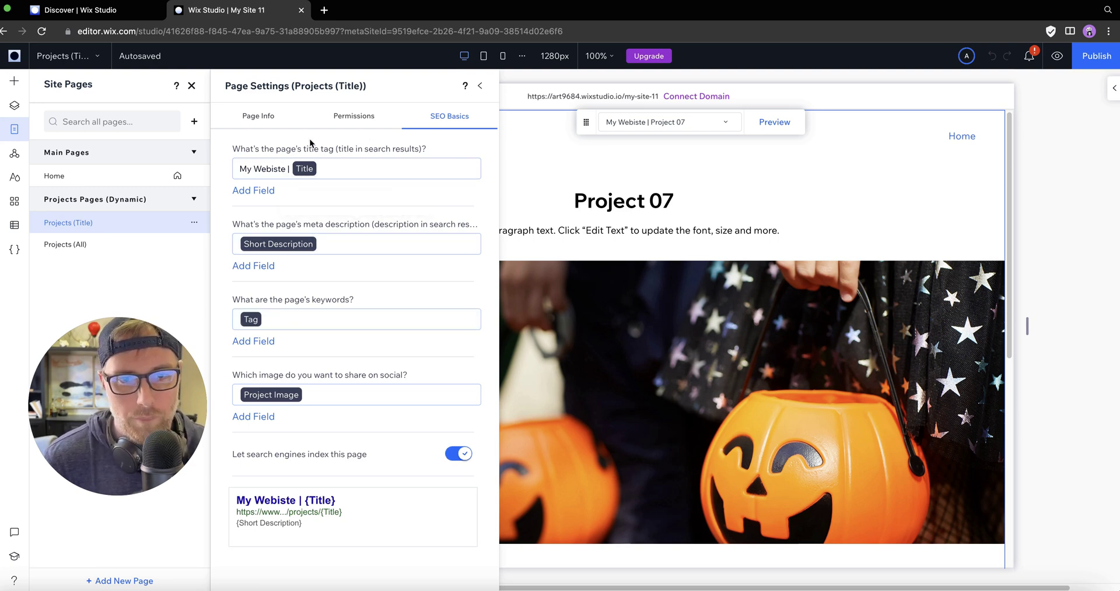
- Review the Projects (Title) page's URL setup and the collection fields that can be added to it, and return to the SEO basics
left_click(258, 119)
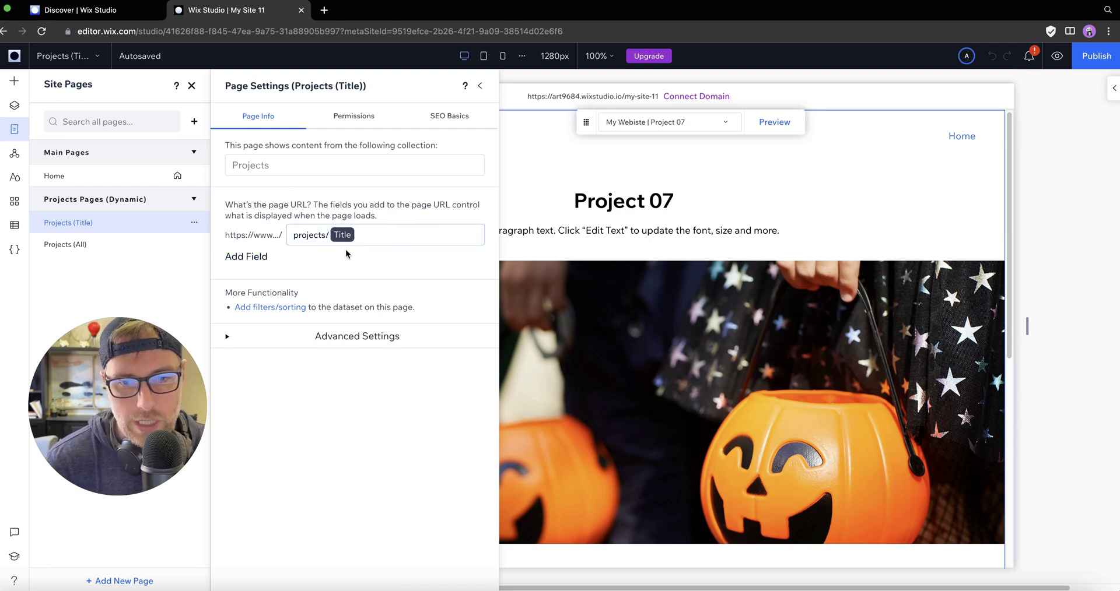
left_click(248, 257)
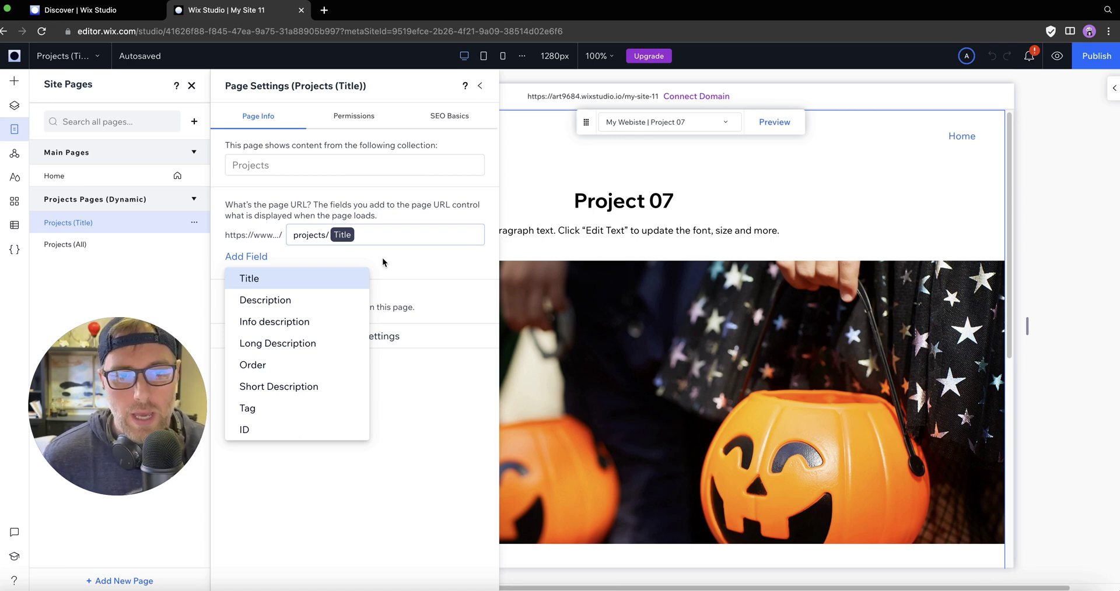
left_click(457, 119)
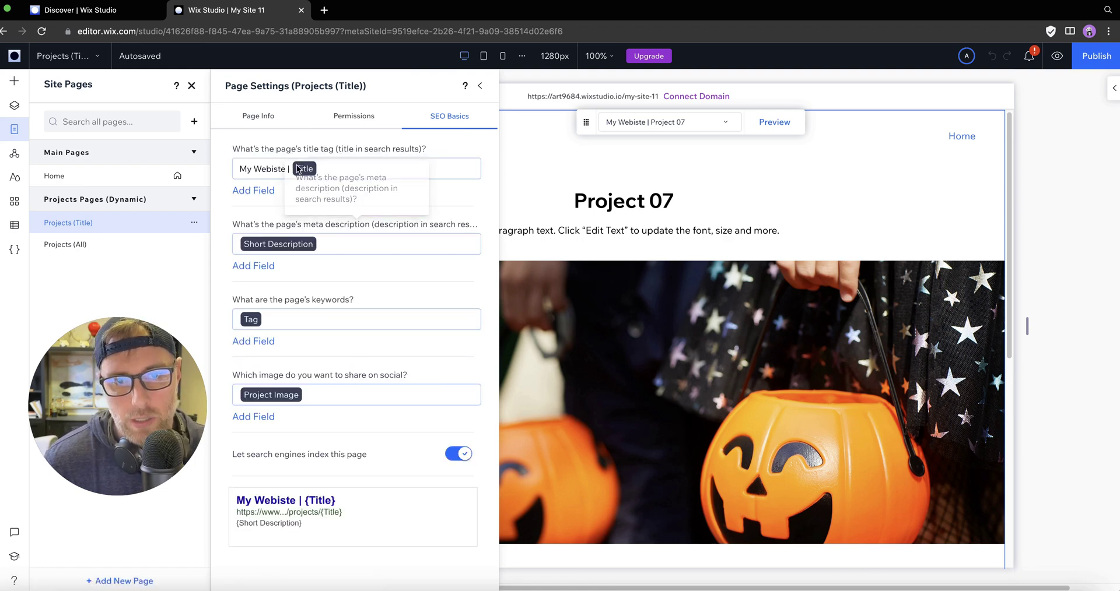
- Examine the Projects (Title) page's advanced caching options and its viewing permissions, leaving both as they are
left_click(265, 116)
left_click(228, 336)
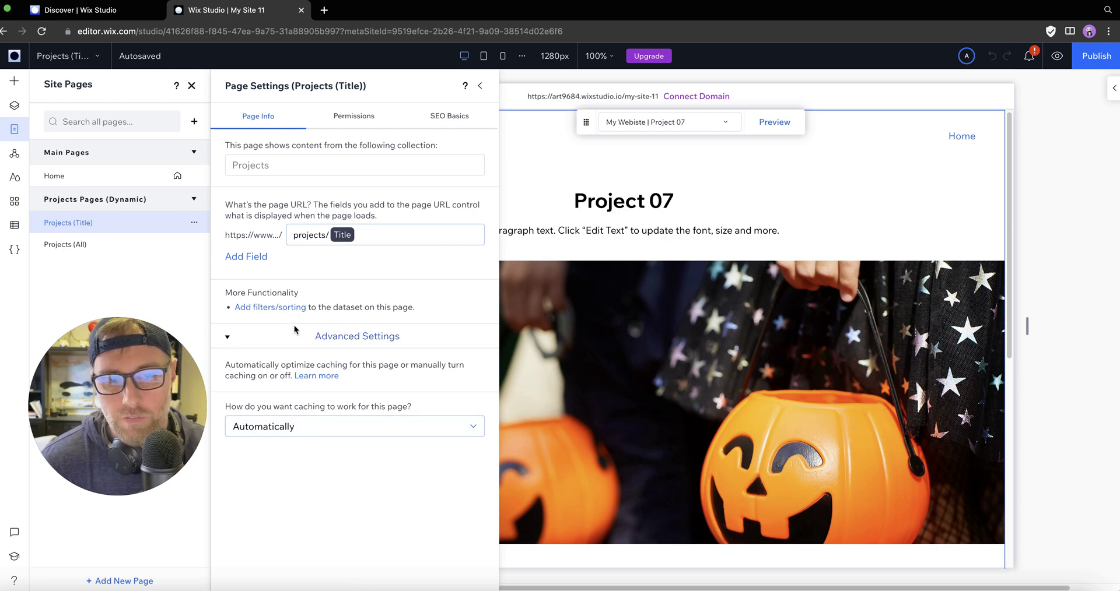
left_click(361, 426)
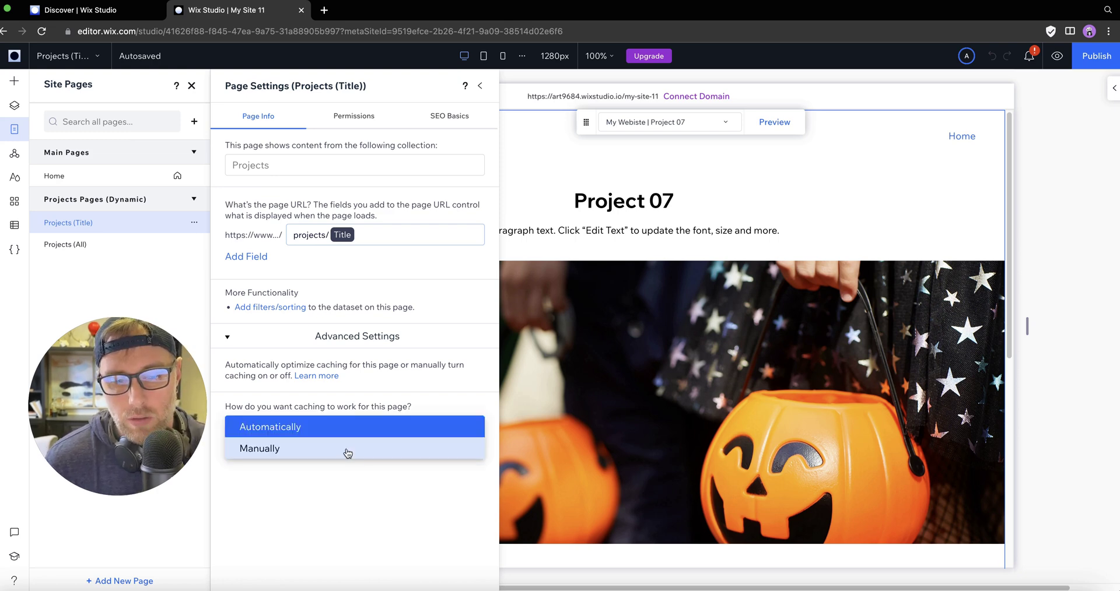
left_click(391, 393)
left_click(352, 118)
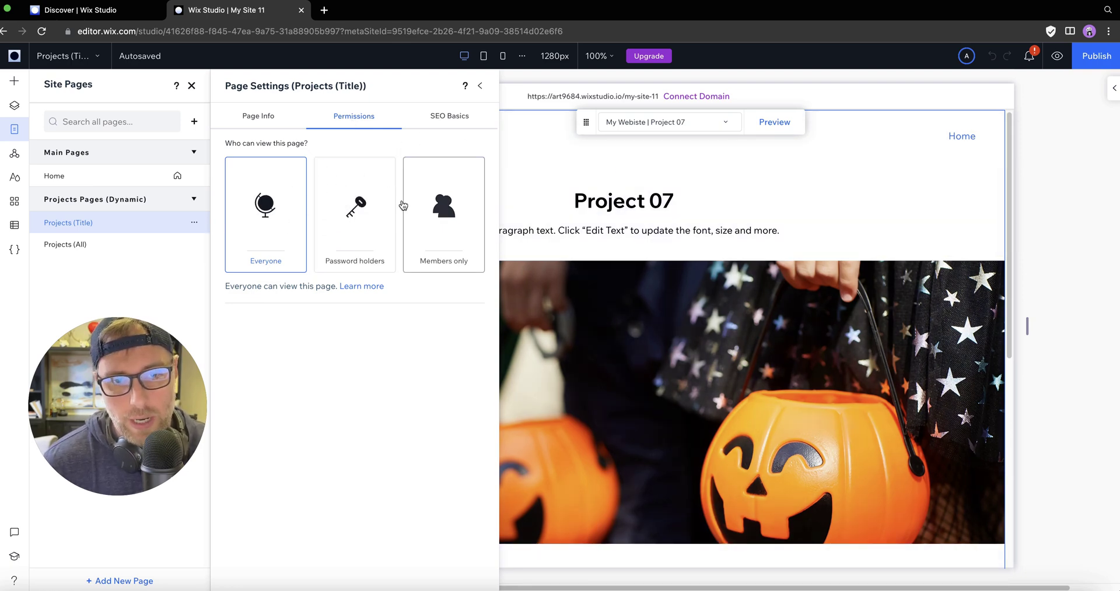
left_click(448, 115)
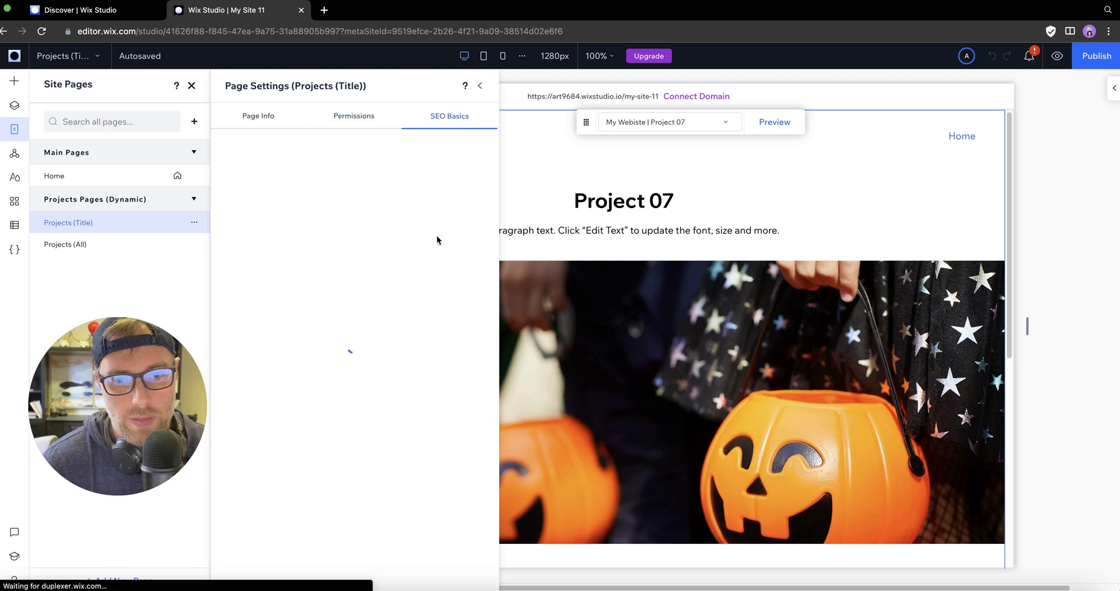